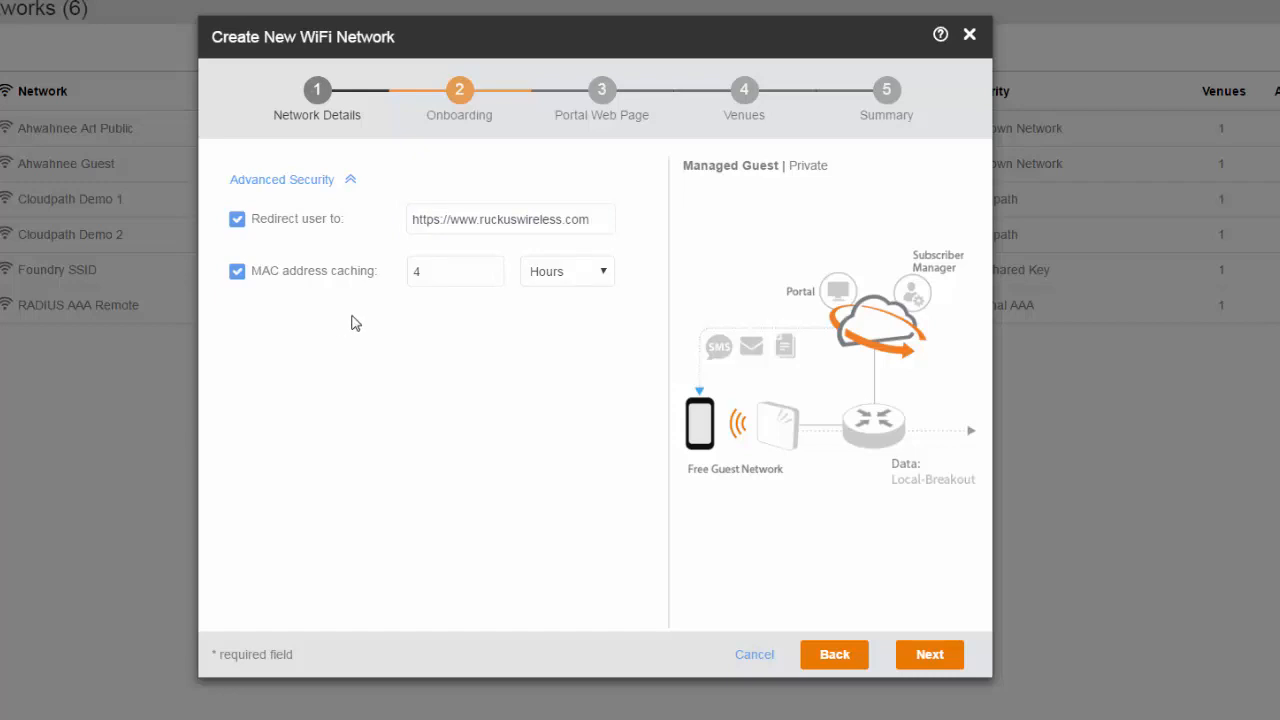
Step: Set MAC address caching to 1 Day and continue to the Portal Web Page step
left_click(606, 276)
left_click(565, 327)
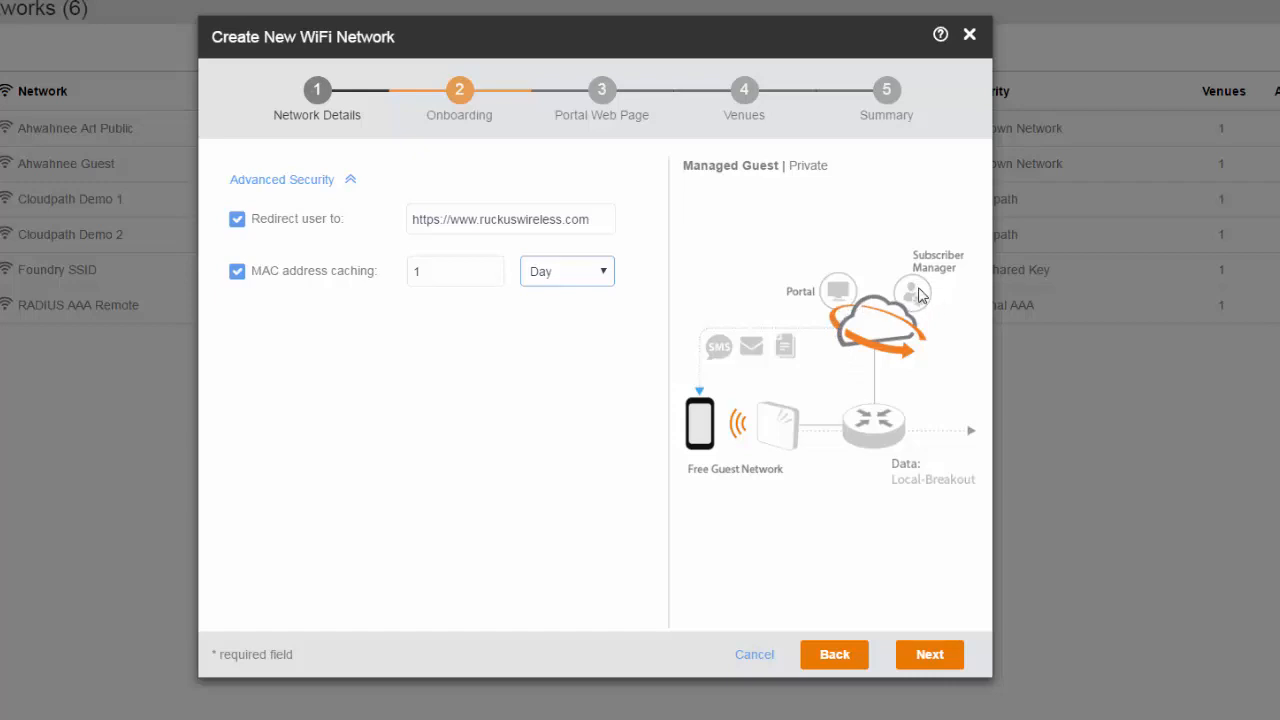
left_click(933, 655)
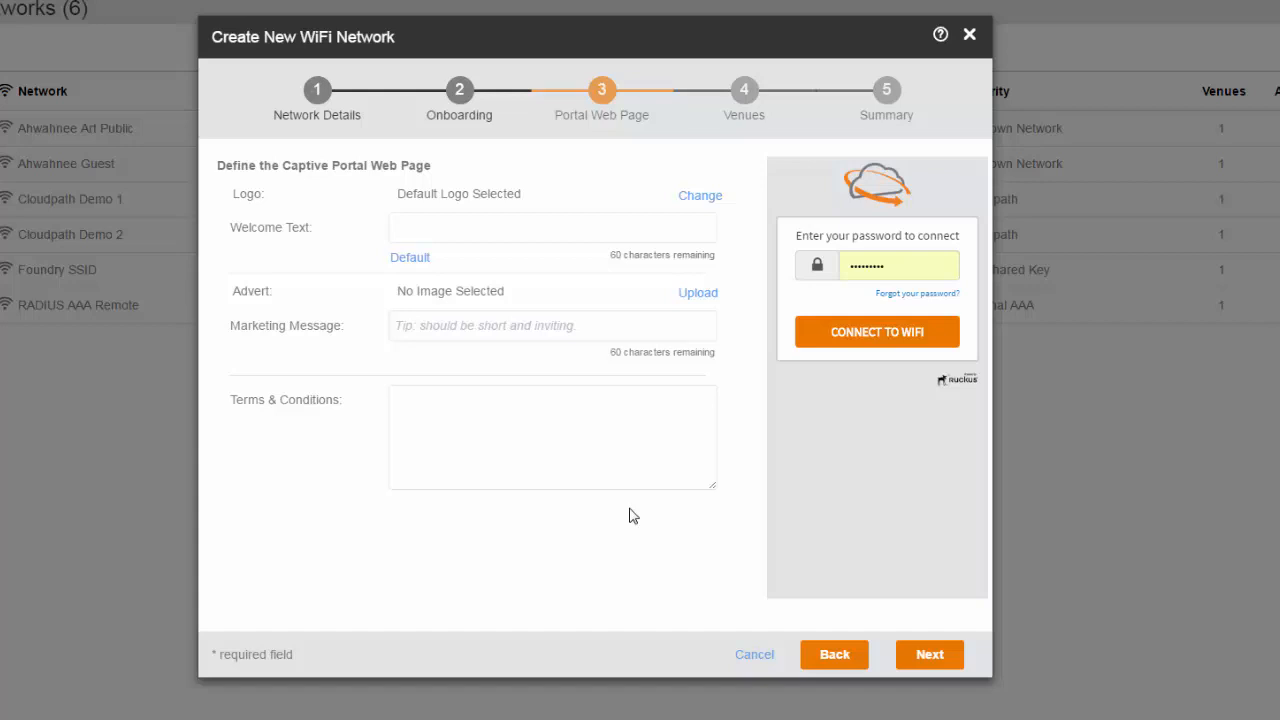
Step: Set the welcome text 'Welcome to the Ahwahne Art Studio' and use the Ahwahnee photo as logo
left_click(628, 226)
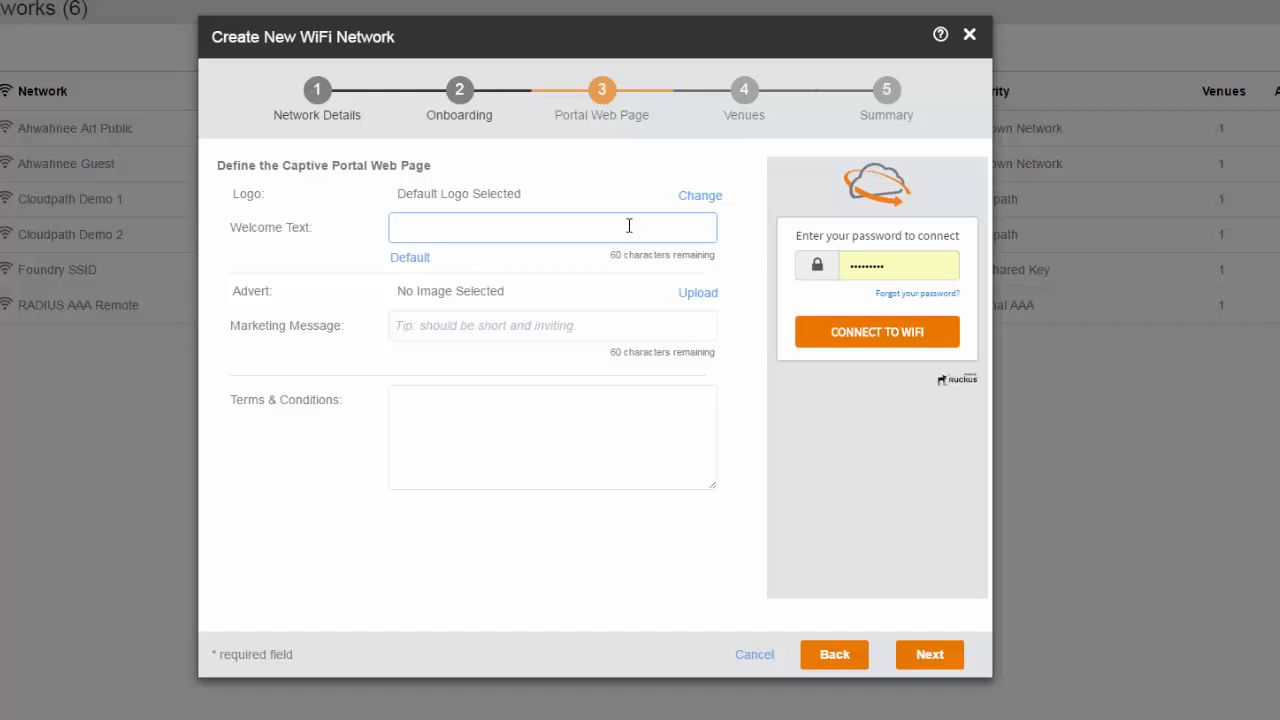
type("Welcome to the Ahwahne Art Studio")
left_click(575, 258)
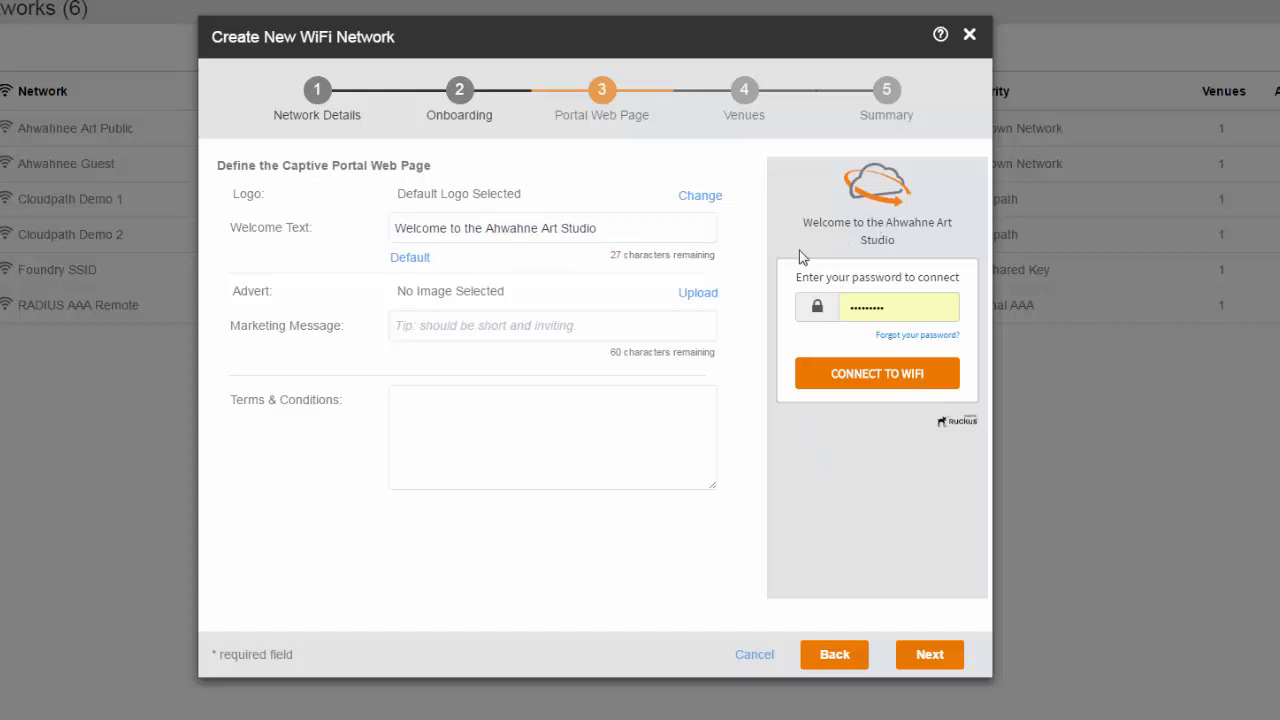
left_click(700, 196)
left_click(229, 60)
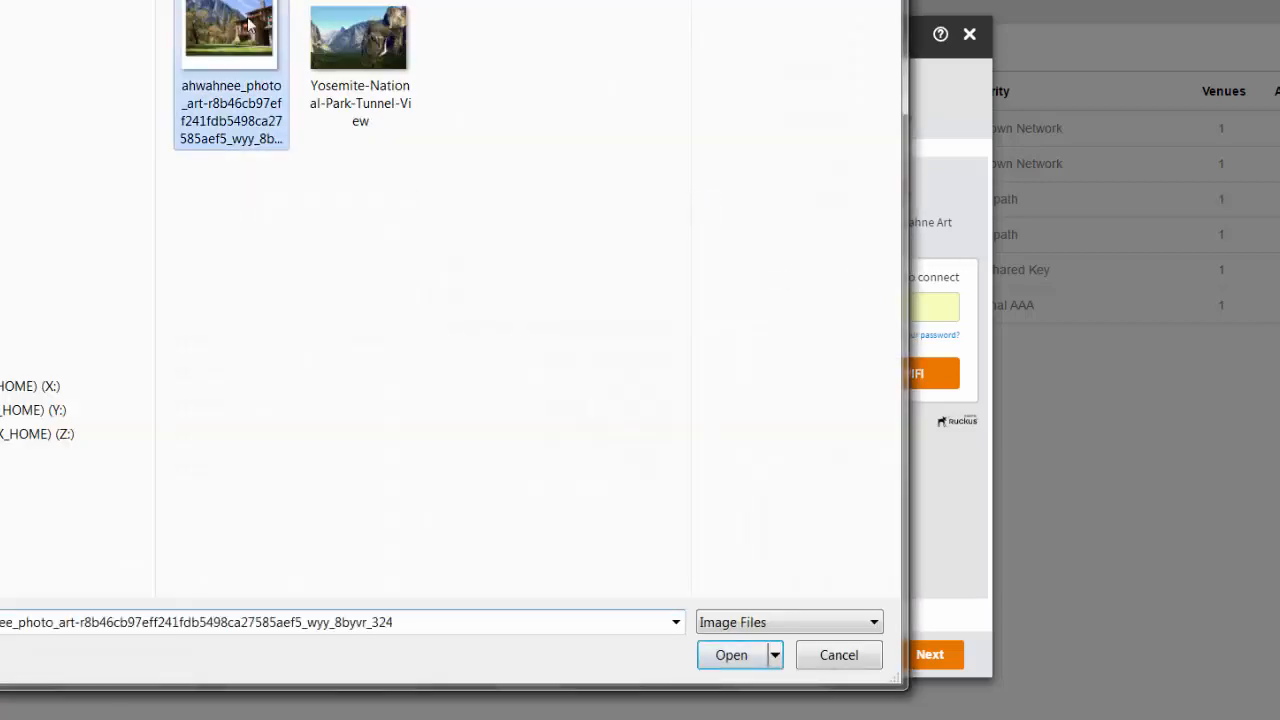
key("Return")
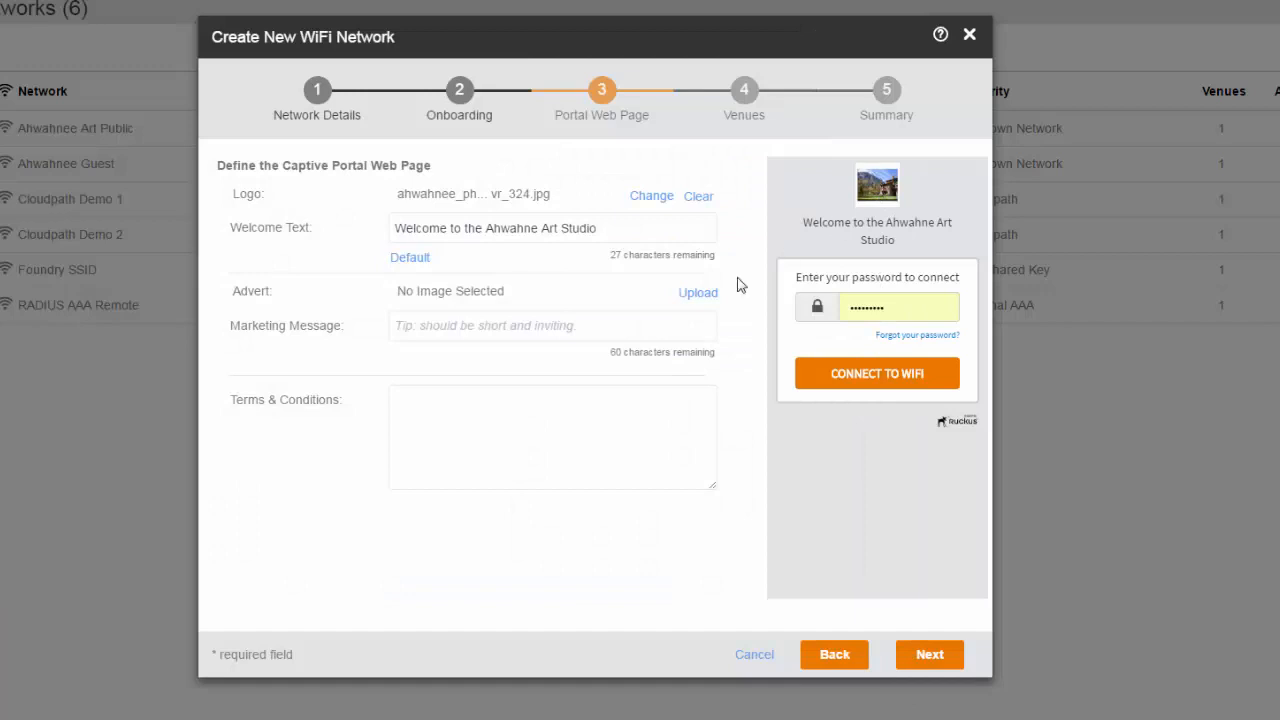
Step: Add marketing message 'All items are 50% off today.' and terms 'Enjoy our free Wi-Fi', then continue
left_click(432, 329)
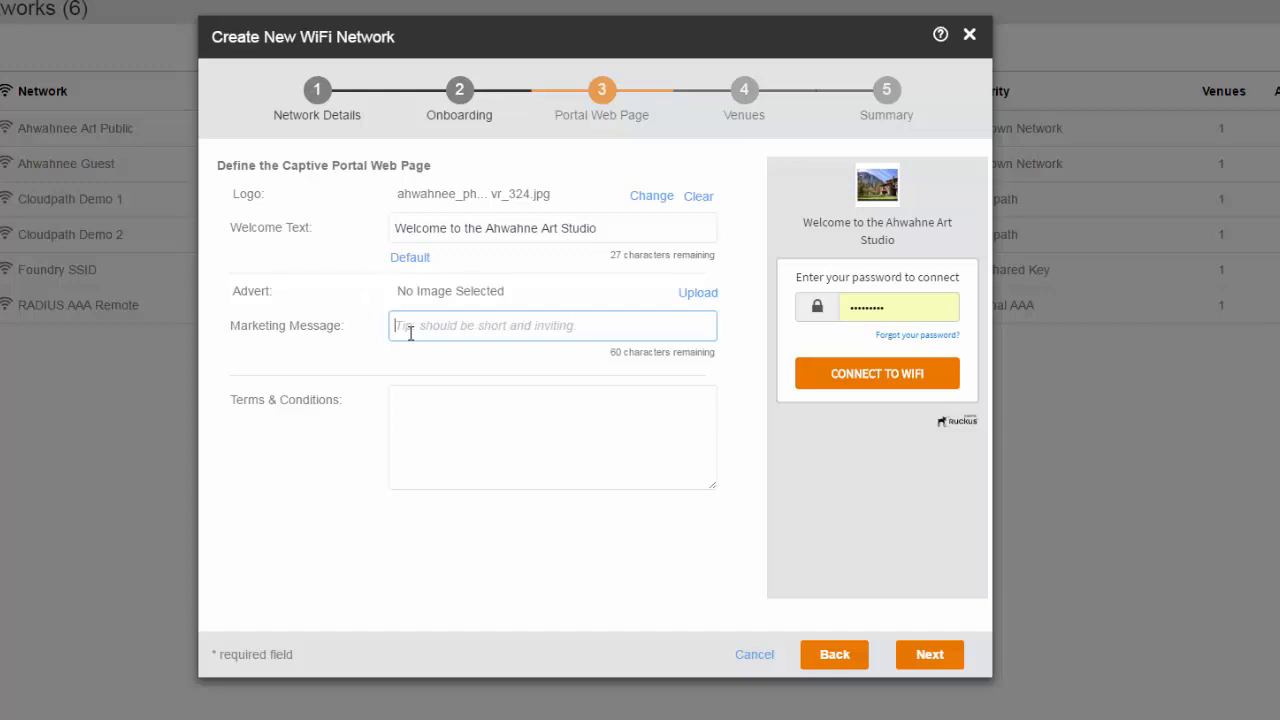
type("All items are 50% off today.")
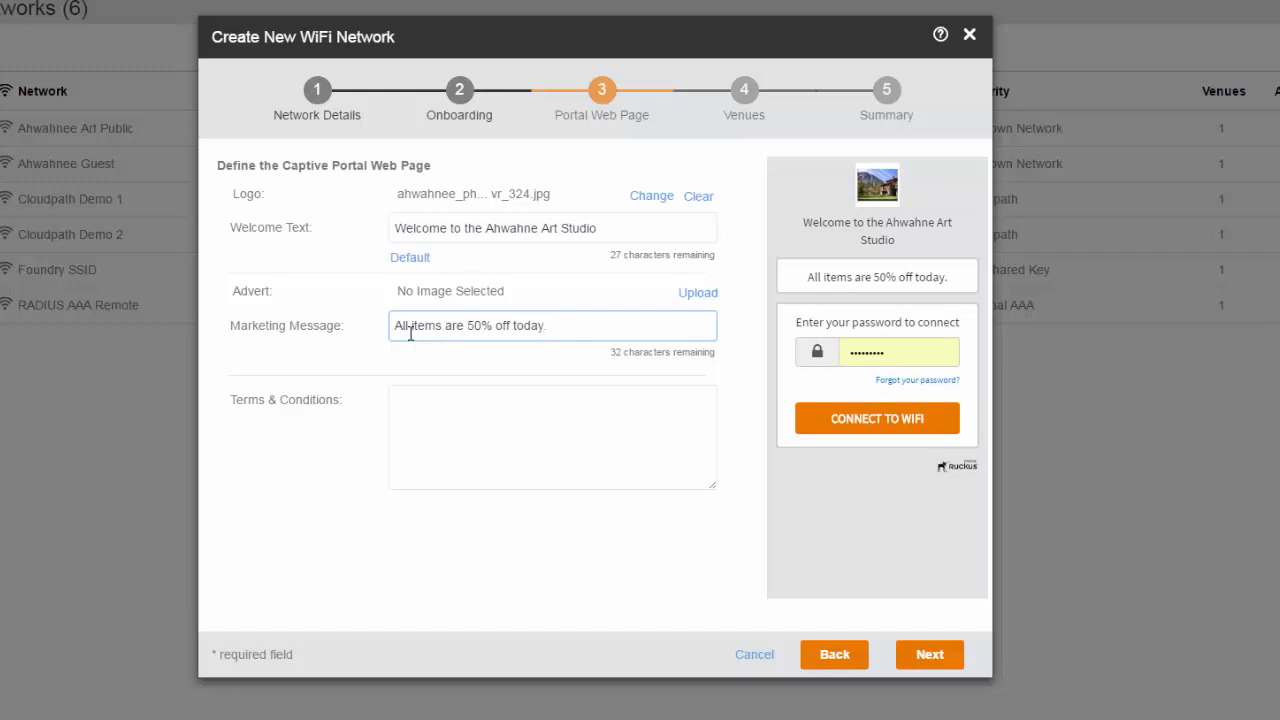
left_click(420, 408)
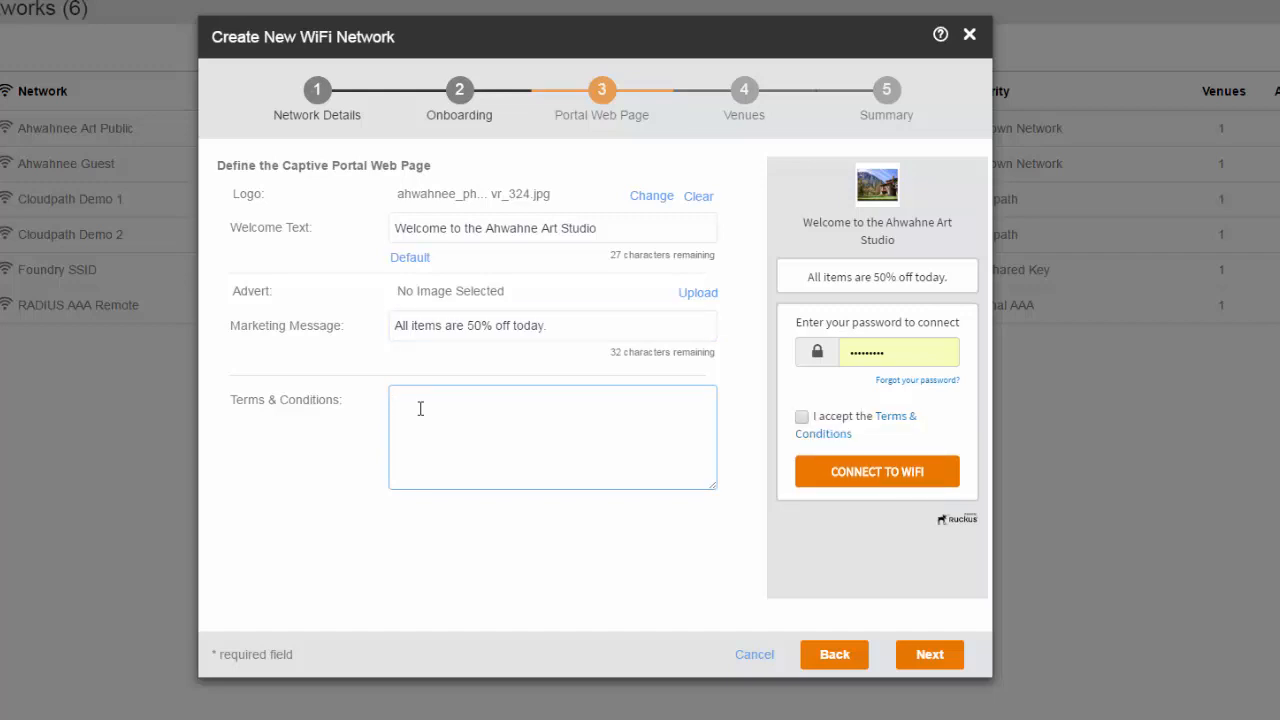
type("Enjoy our free Wi-Fi")
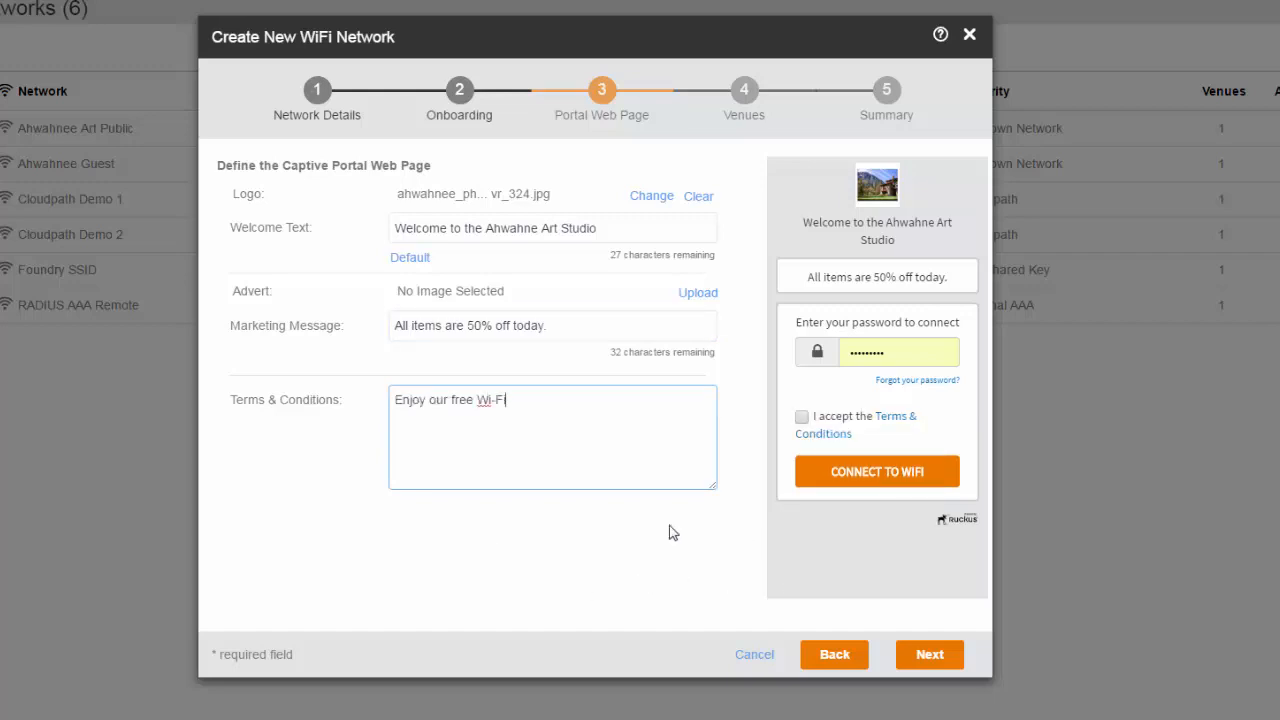
left_click(670, 532)
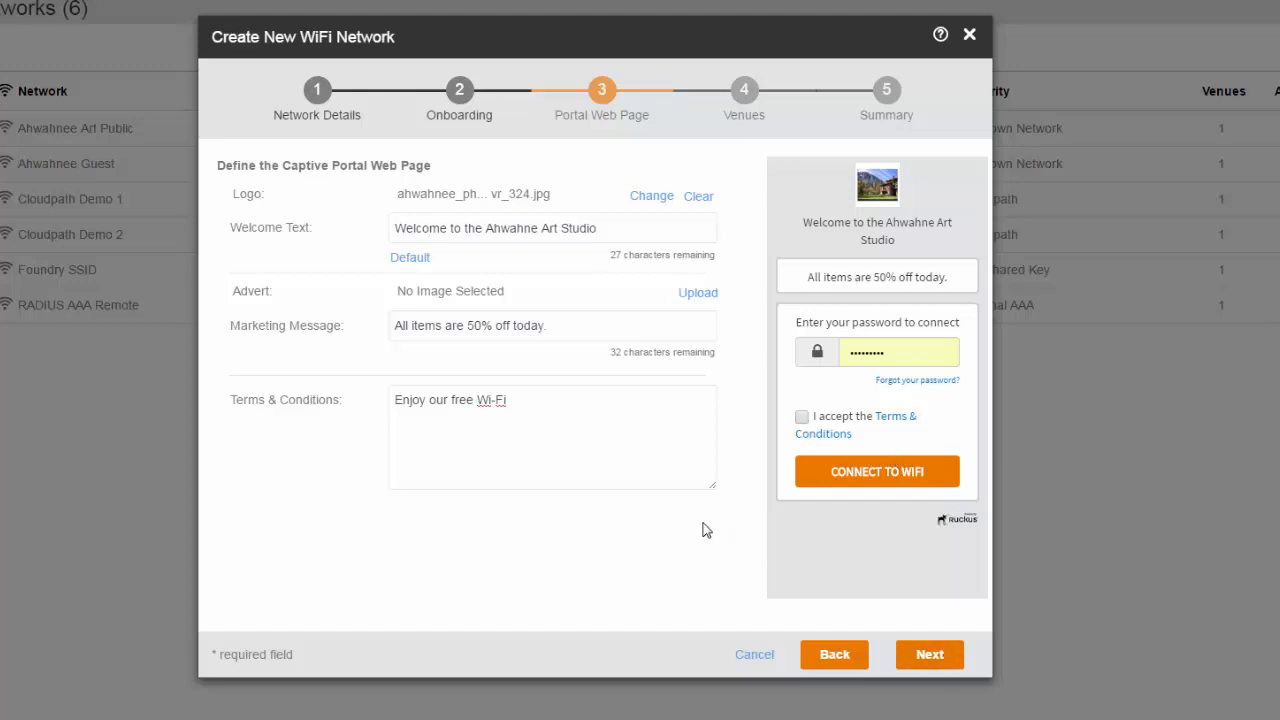
left_click(928, 656)
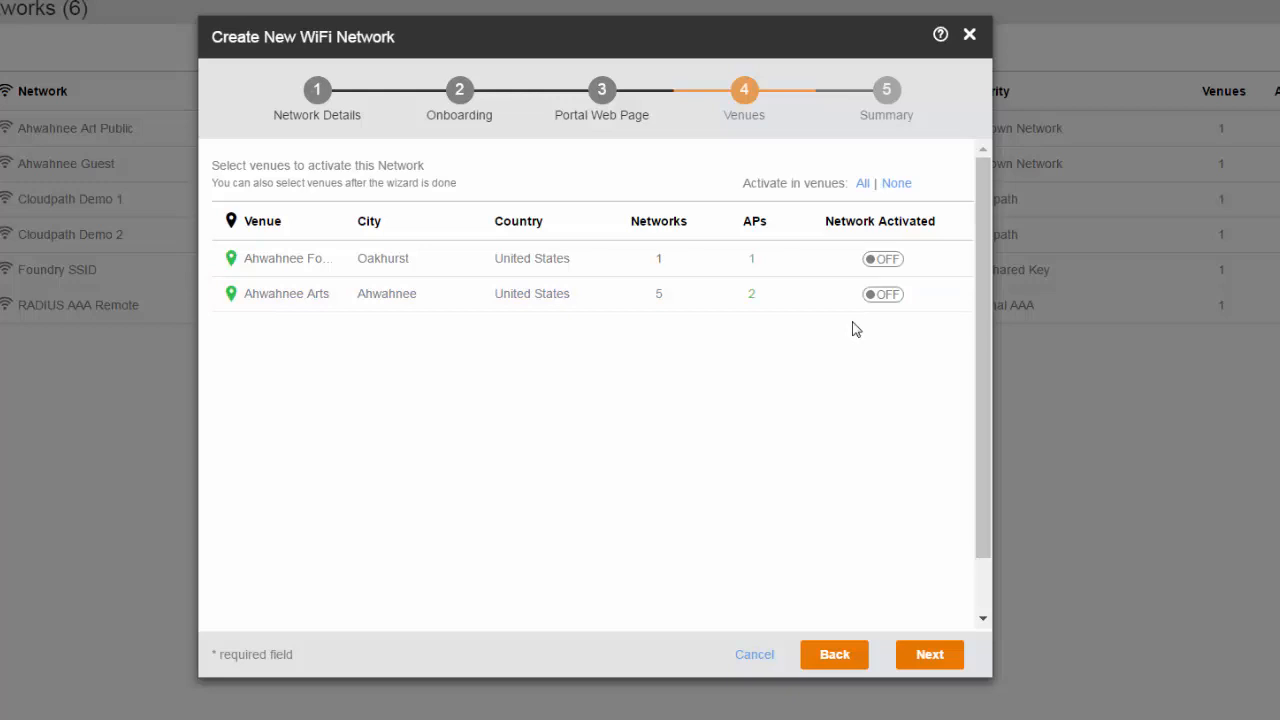
Step: Activate the network at Ahwahnee Arts, review the advanced settings summary, and create Managed_Guest_WLAN
left_click(890, 295)
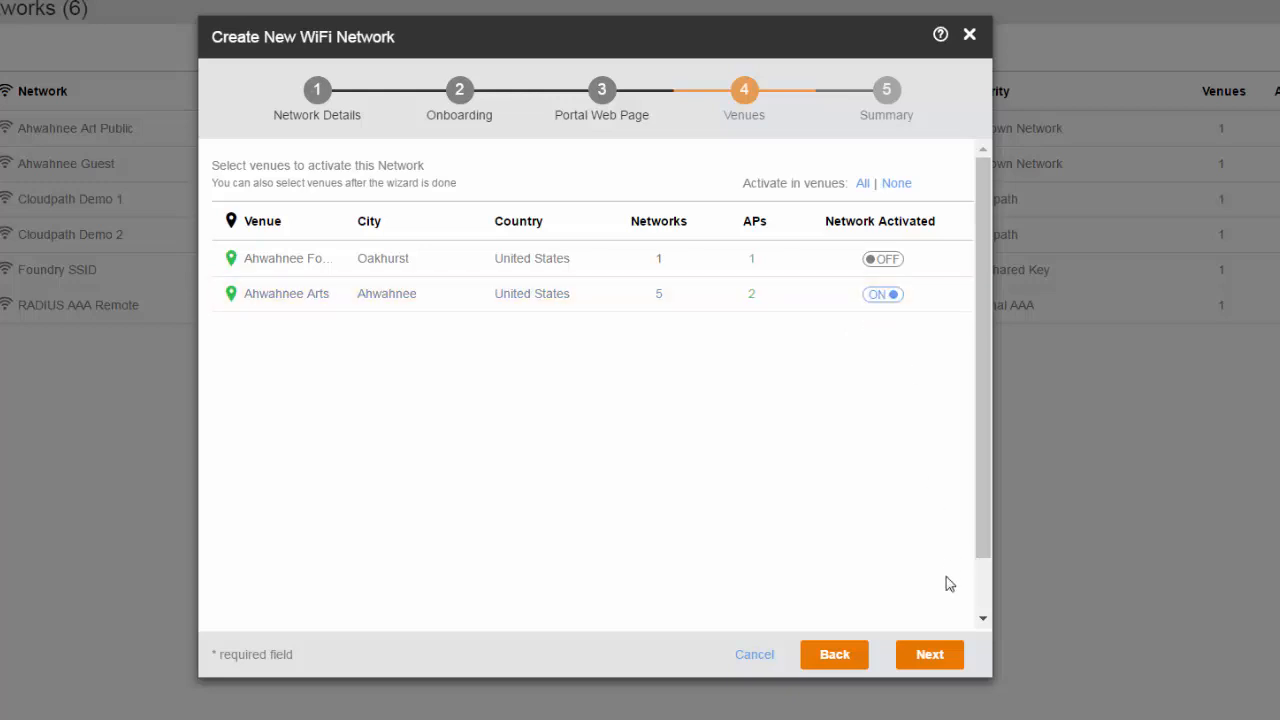
left_click(929, 655)
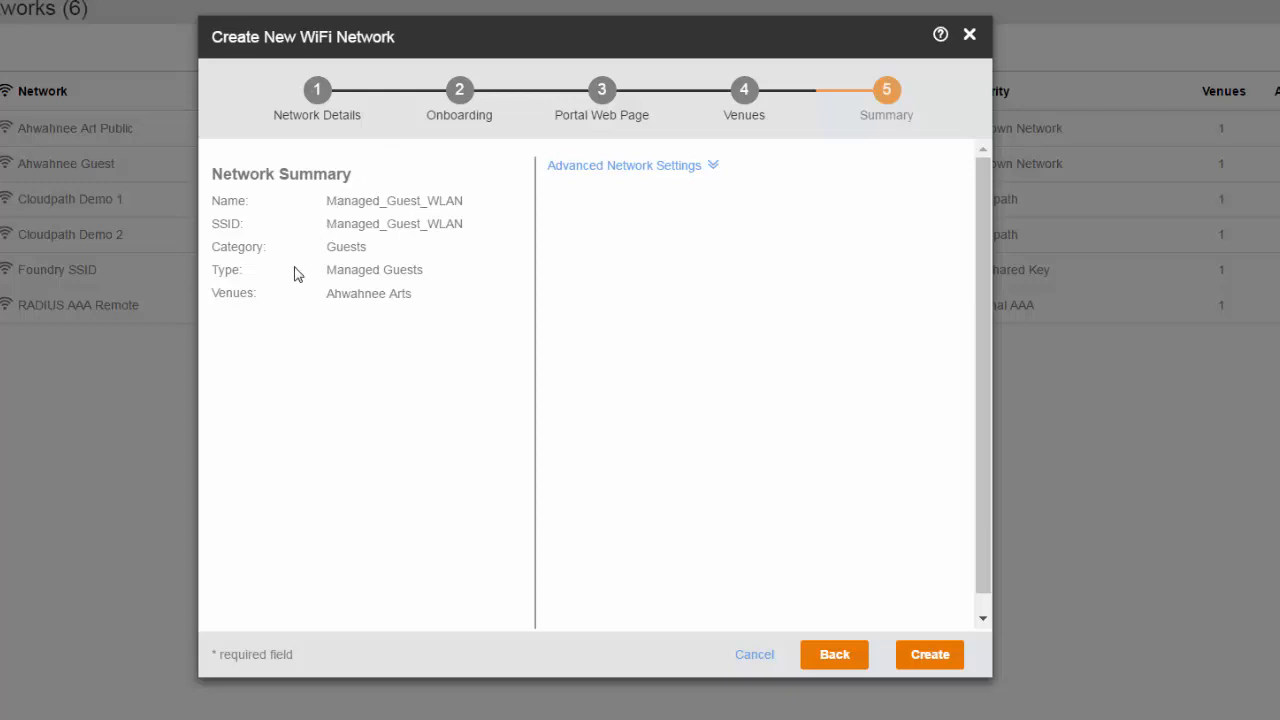
left_click(713, 170)
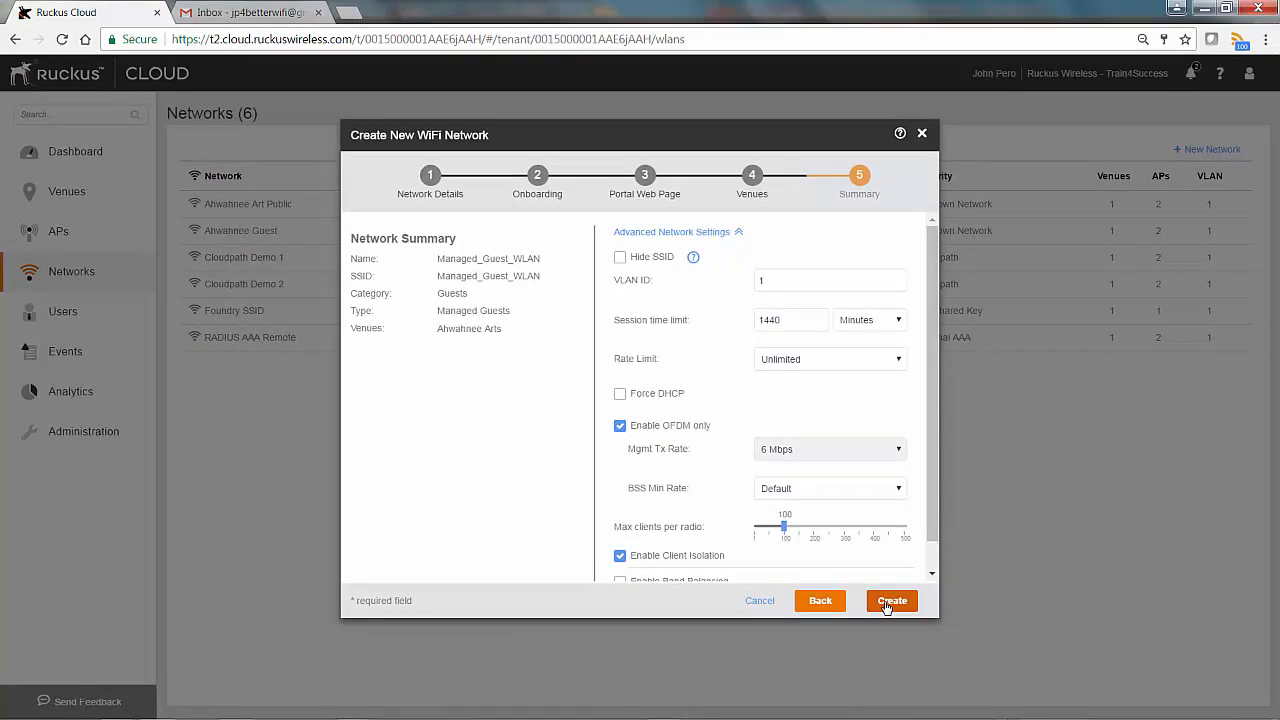
left_click(886, 604)
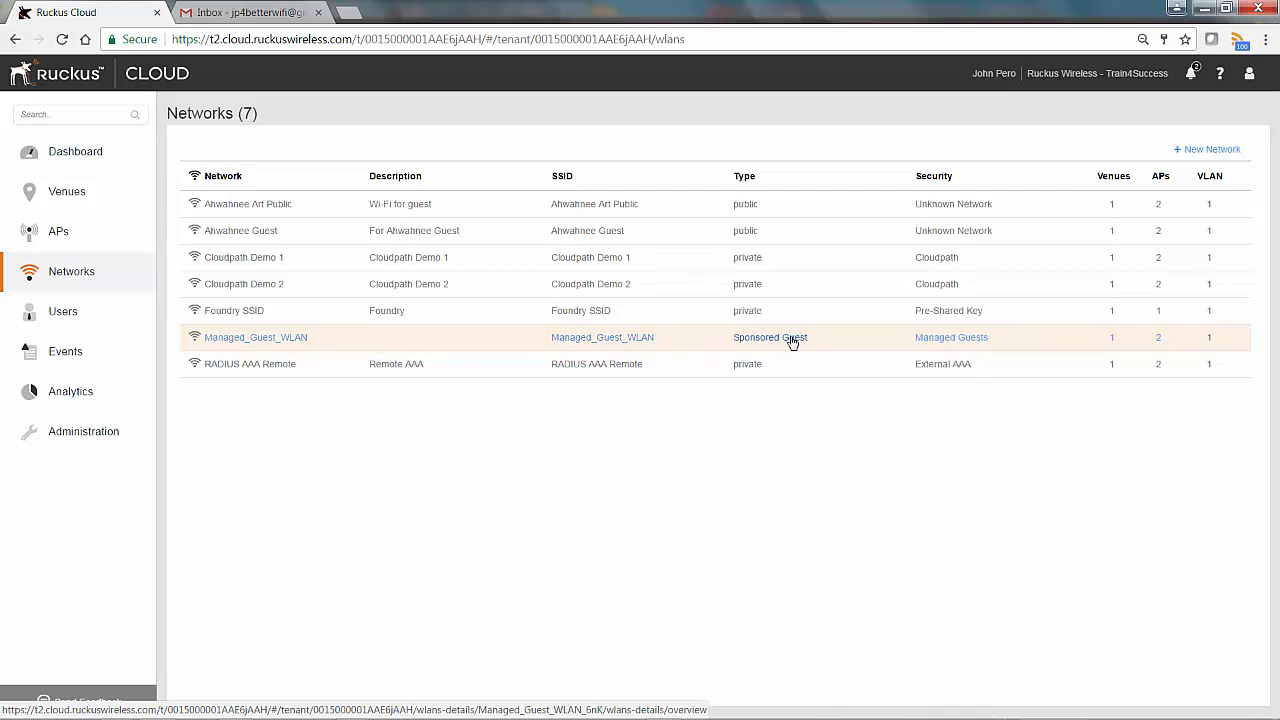
Step: Edit Managed_Guest_WLAN and save 'Managed SSID' as its description
left_click(287, 341)
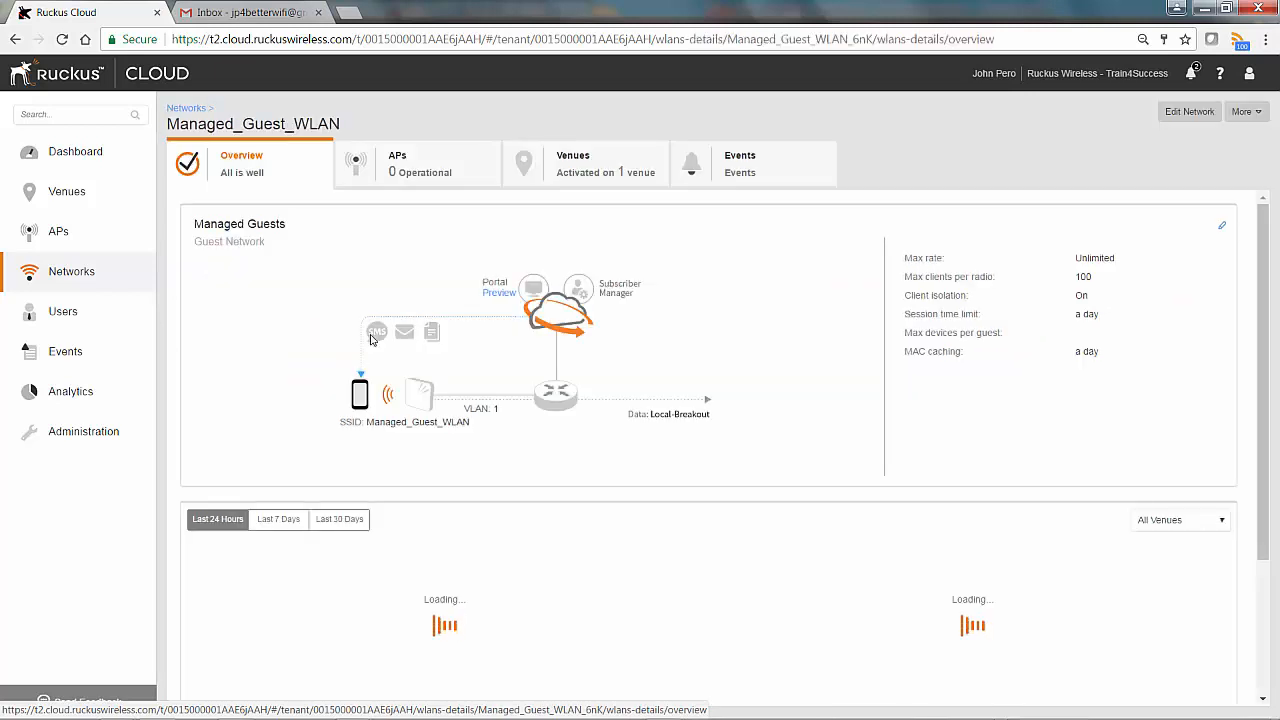
left_click(1168, 119)
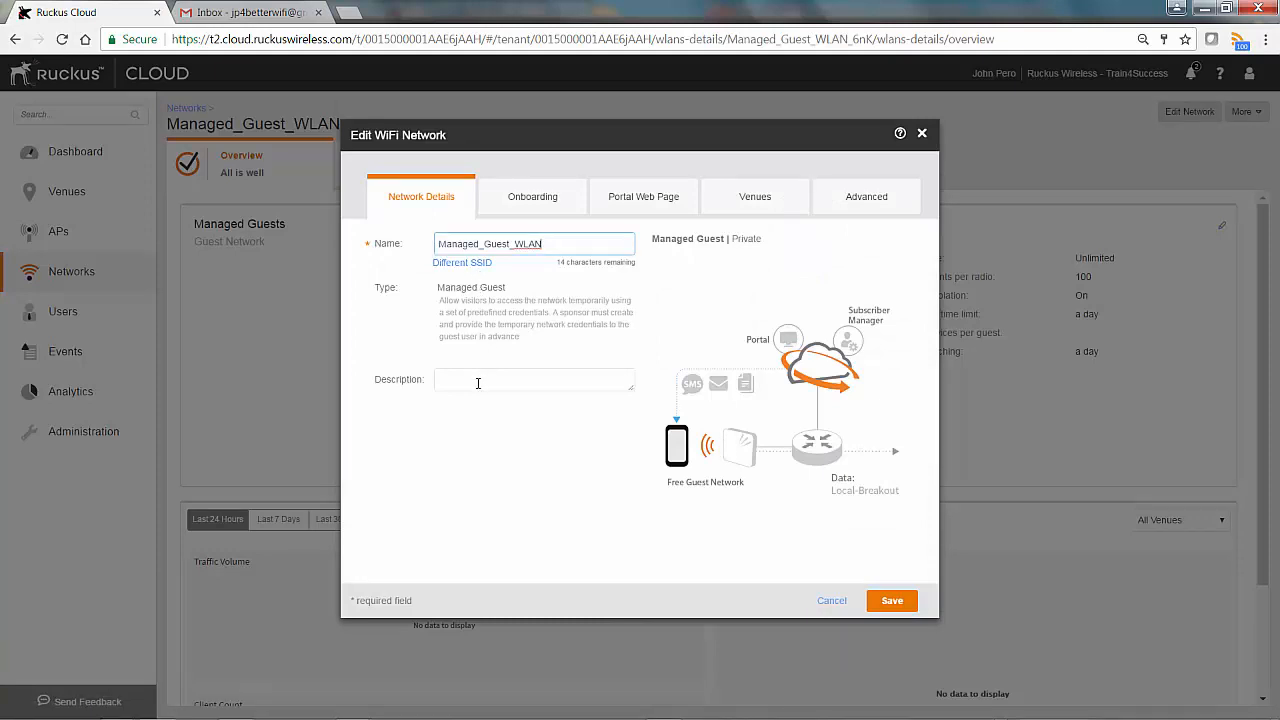
left_click(478, 383)
type("Managed SSID")
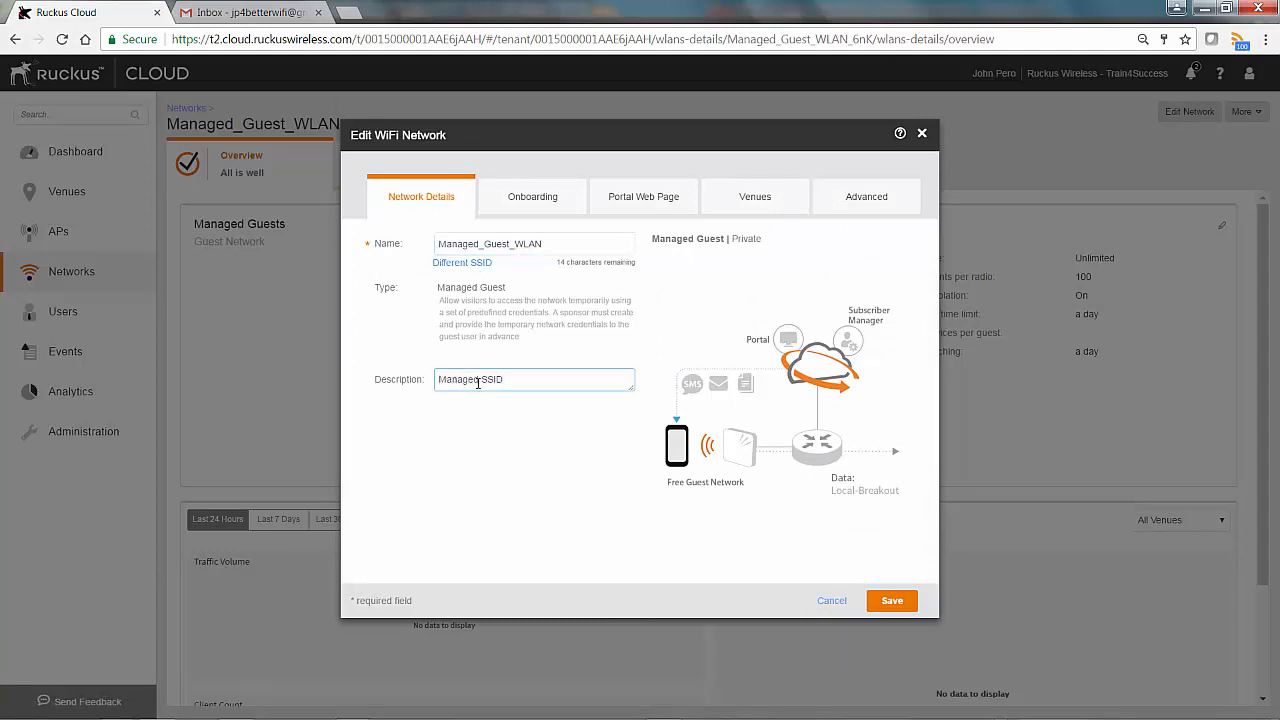
left_click(884, 602)
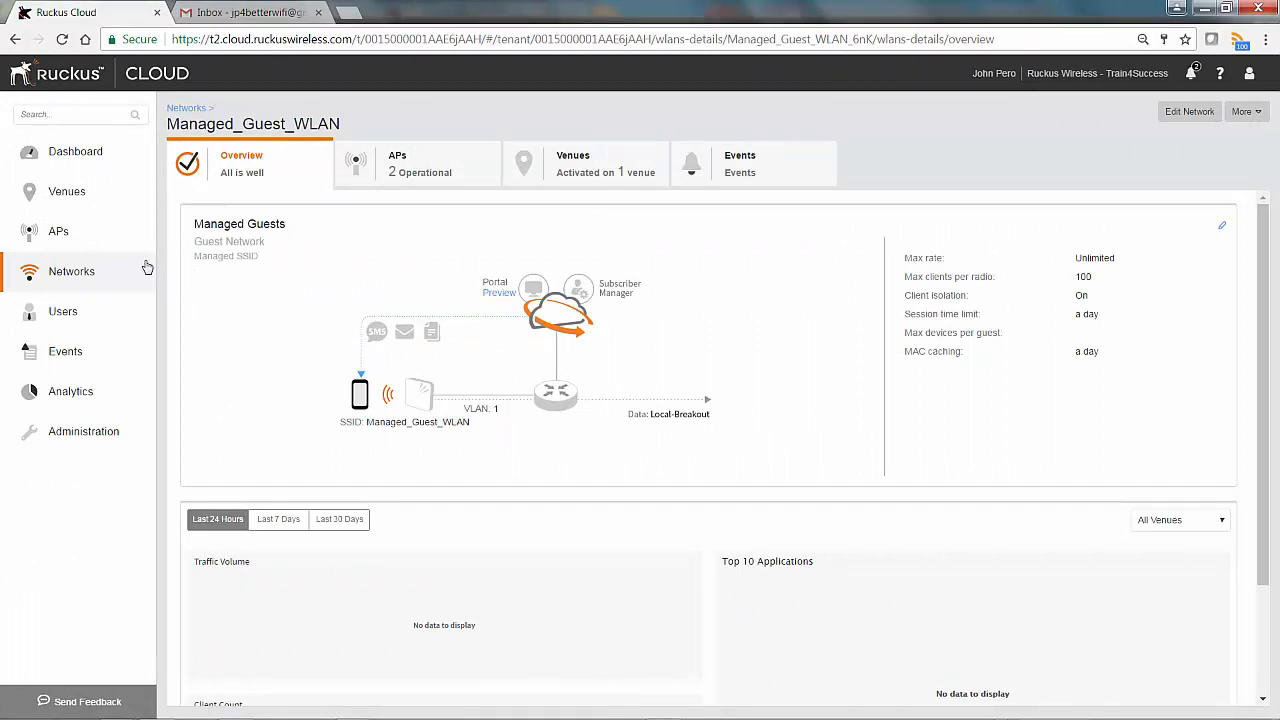
Step: Go to Users > Guests and start a New Guest pass, ready to enter the name
left_click(101, 284)
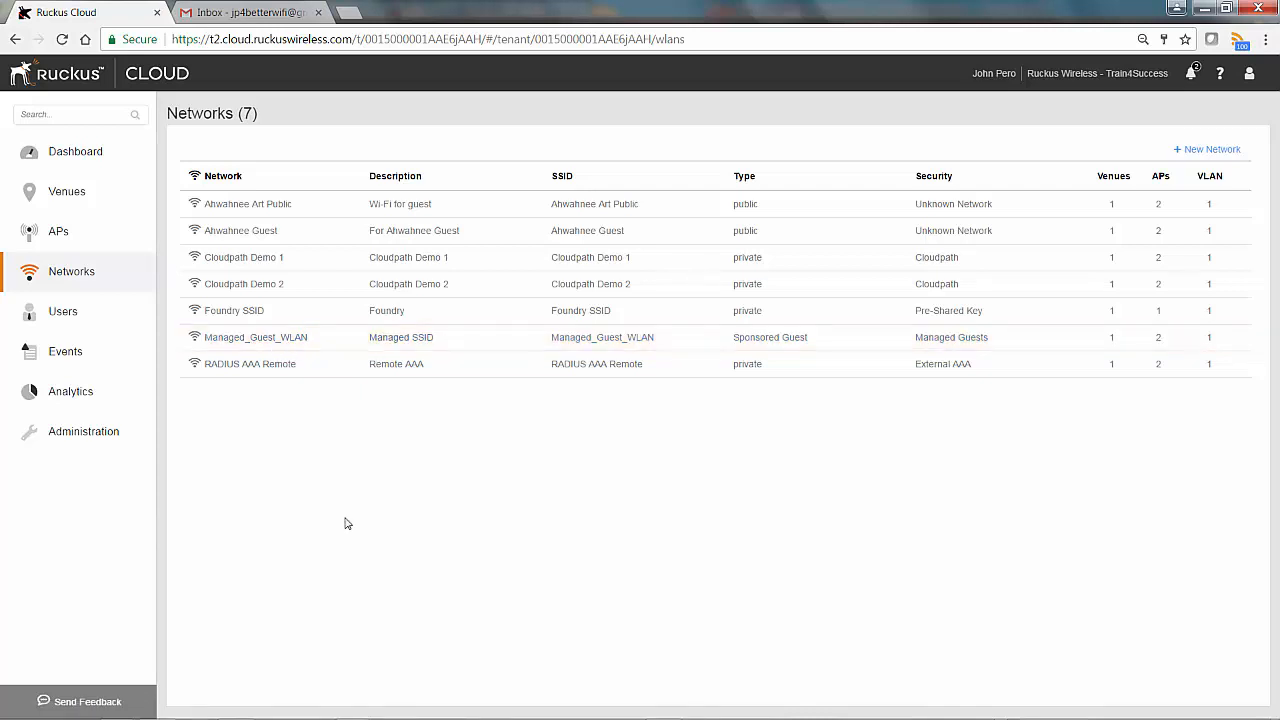
left_click(54, 316)
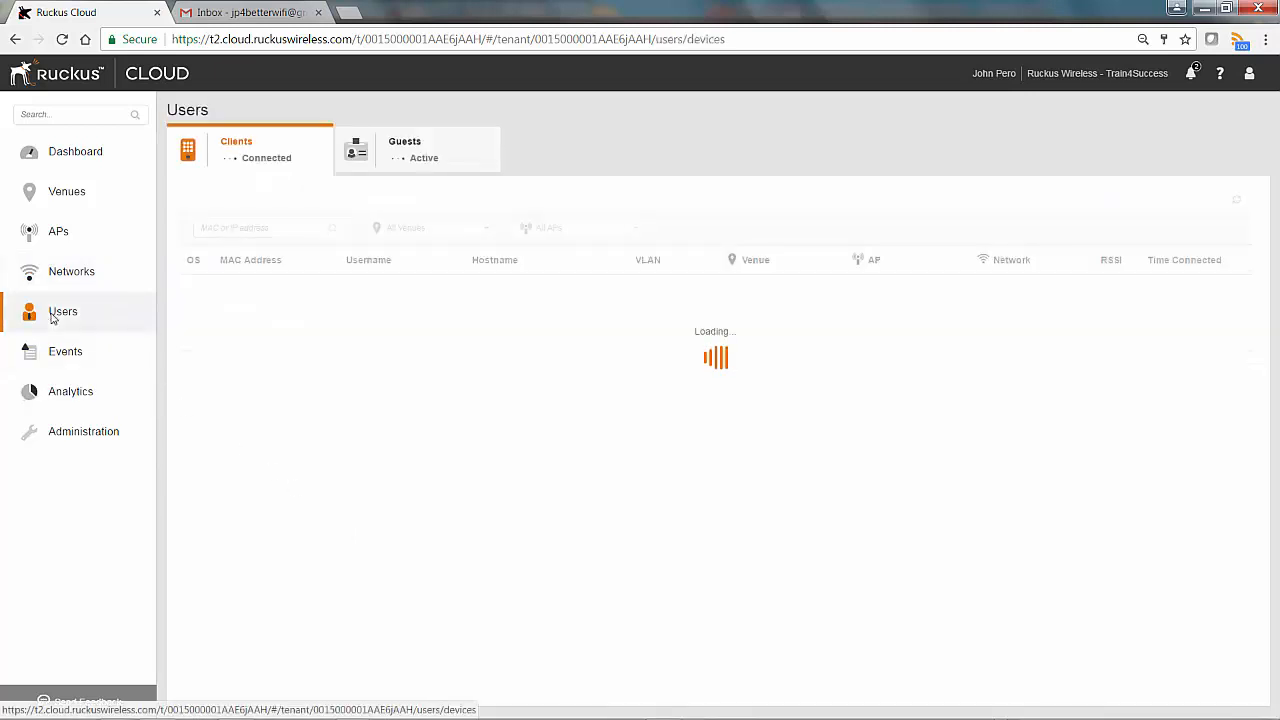
left_click(403, 158)
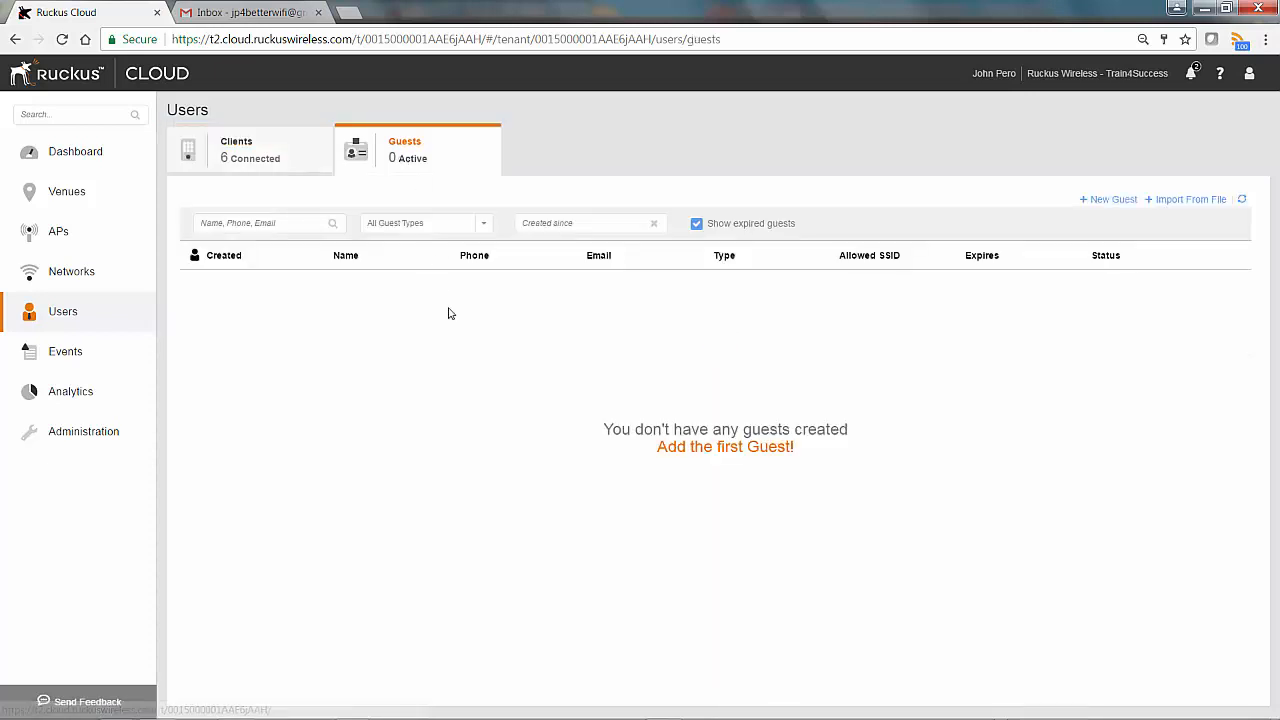
left_click(1100, 200)
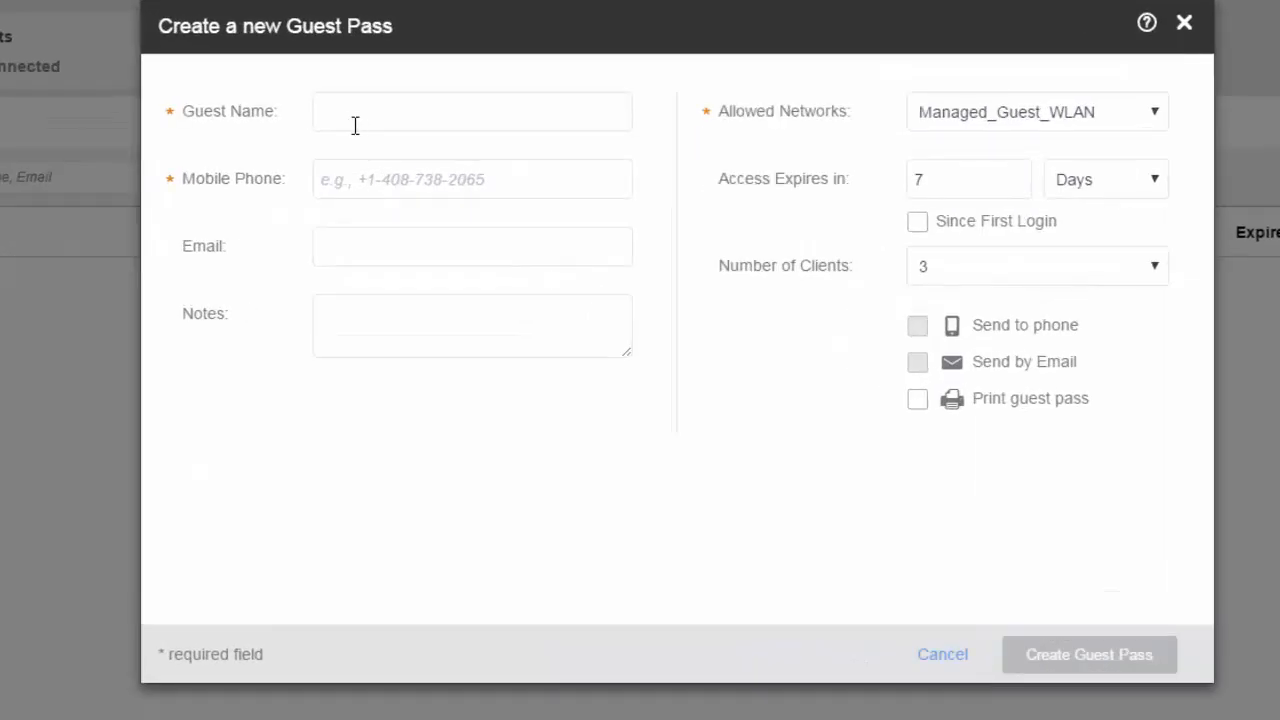
left_click(354, 118)
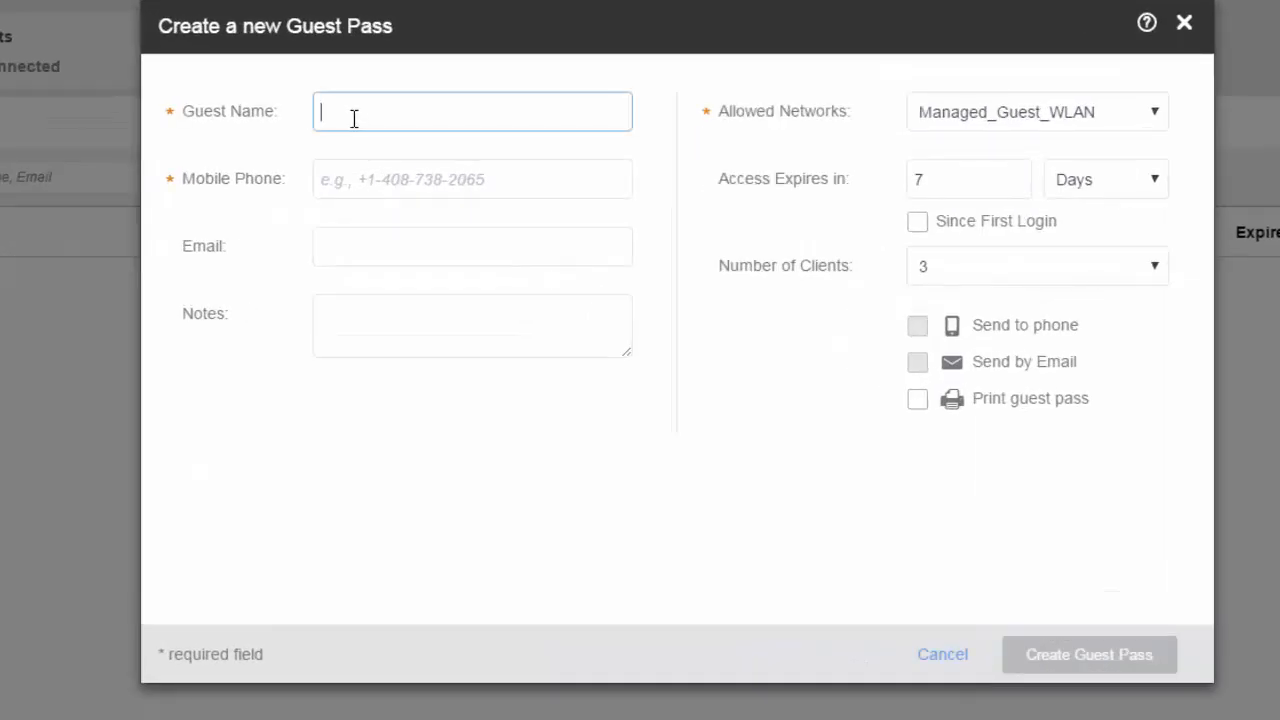
Step: Enter the guest's name, mobile number and e-mail, plus the note 'You have access for one week'
type("JP")
key("Tab")
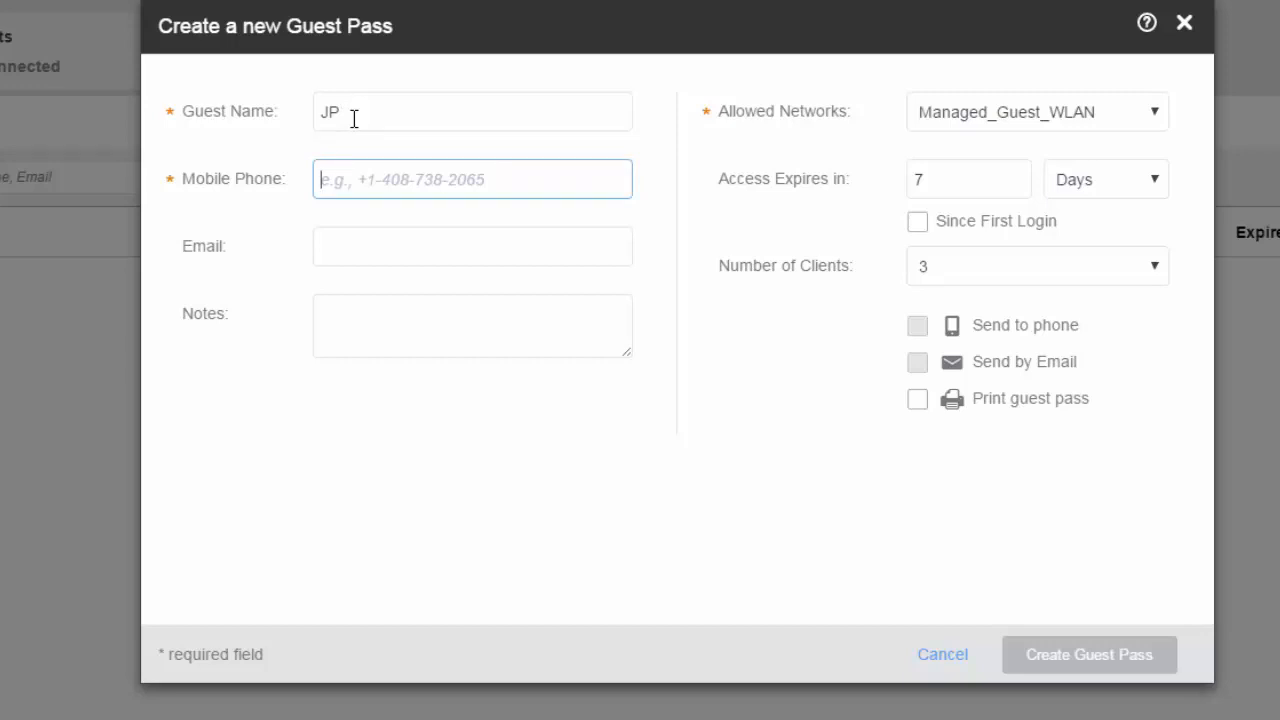
left_click(352, 244)
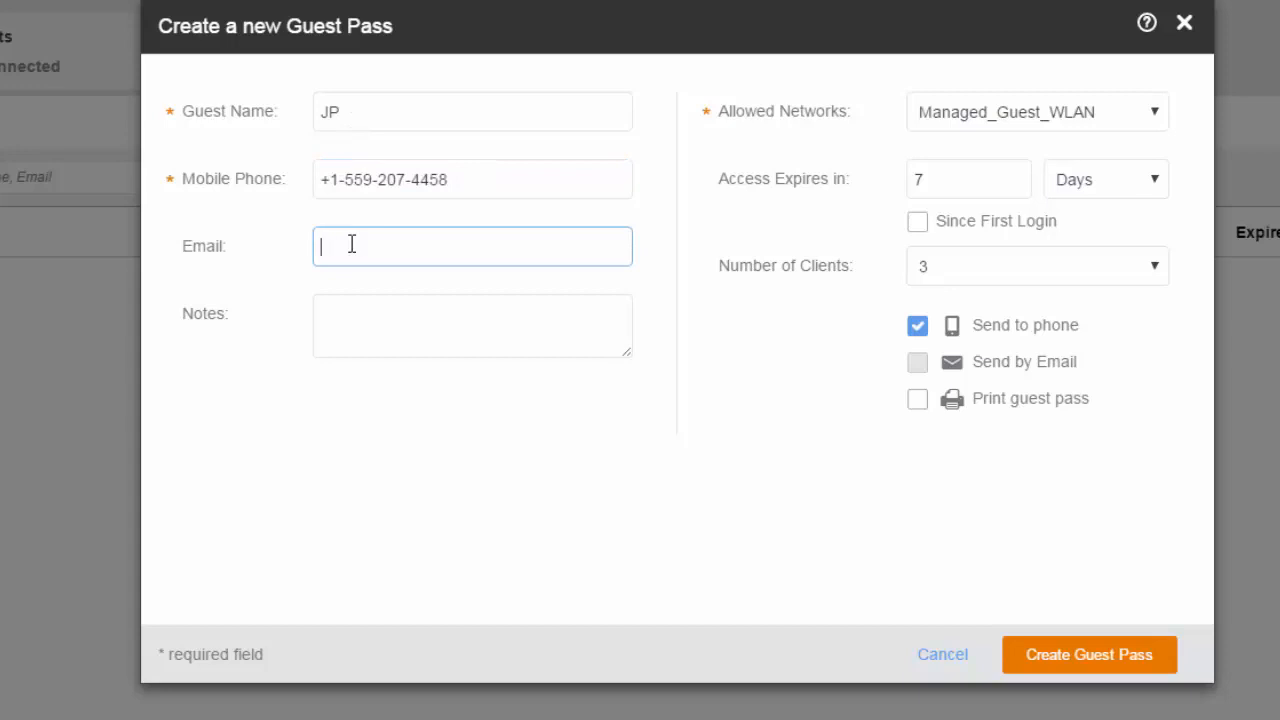
key("Tab")
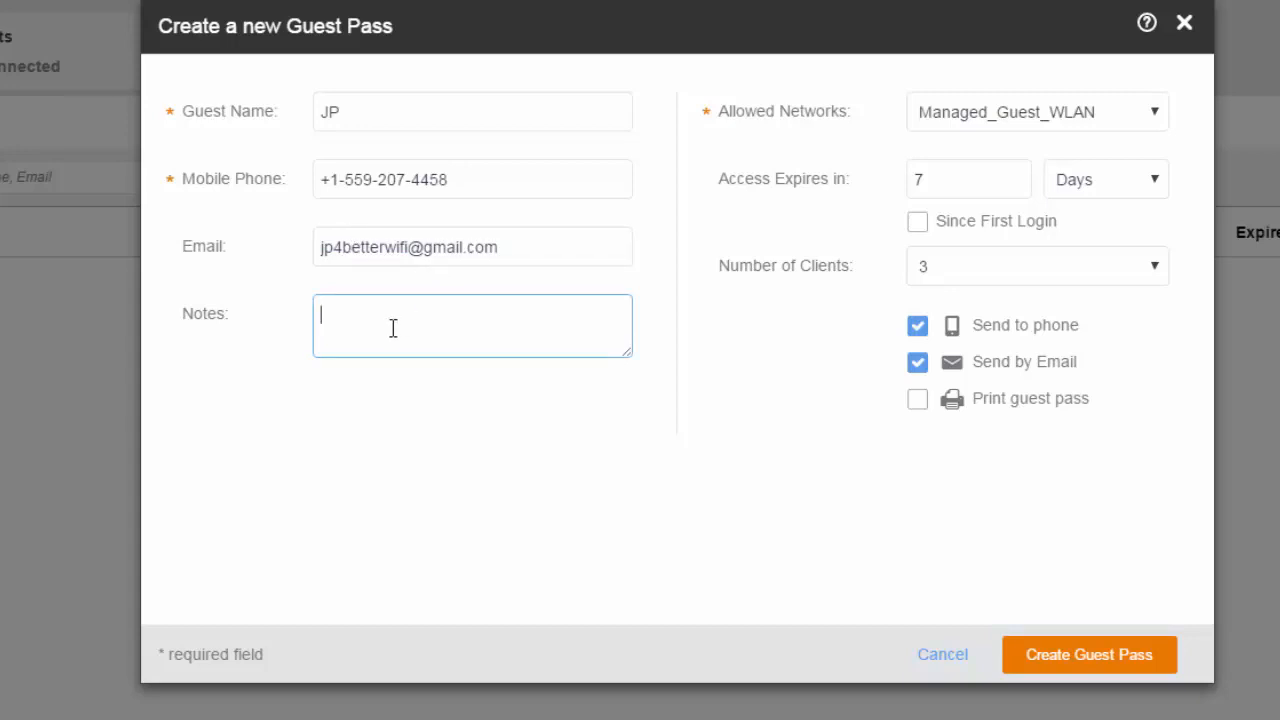
type("You have access for one week")
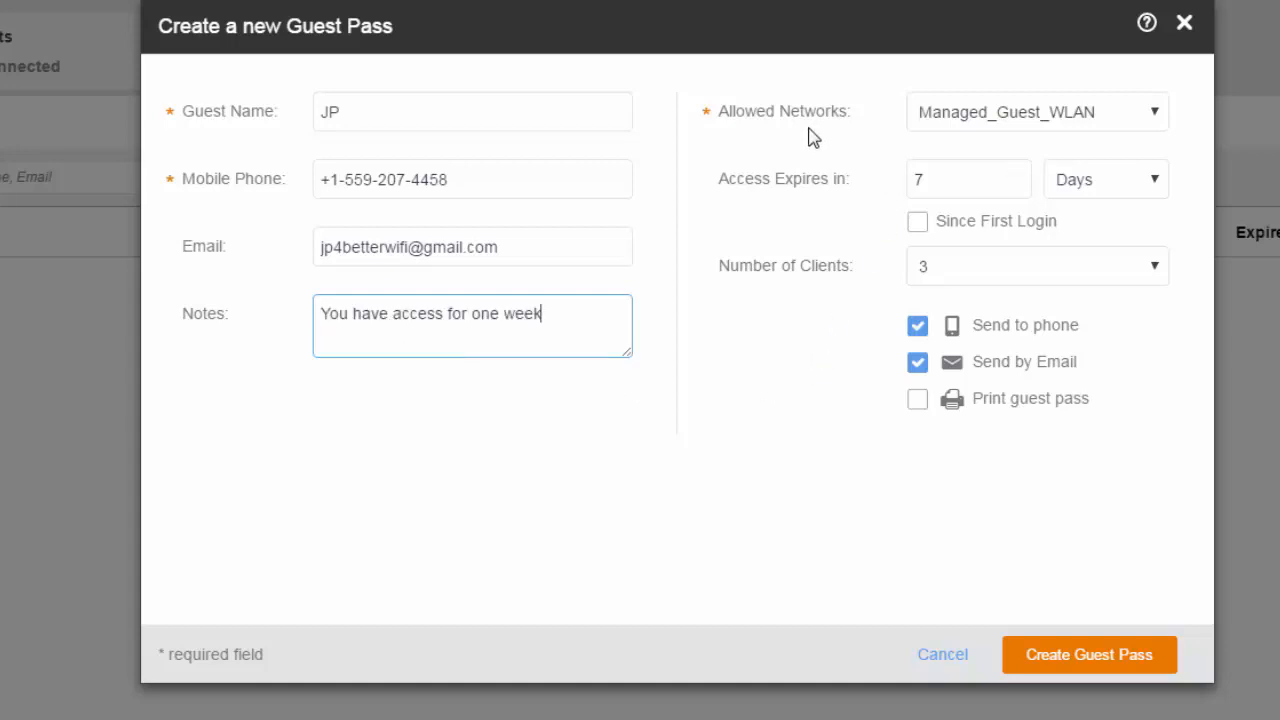
Step: Keep Managed_Guest_WLAN, 7 Days and 3 clients, tick Since First Login, and create the pass
left_click(1155, 118)
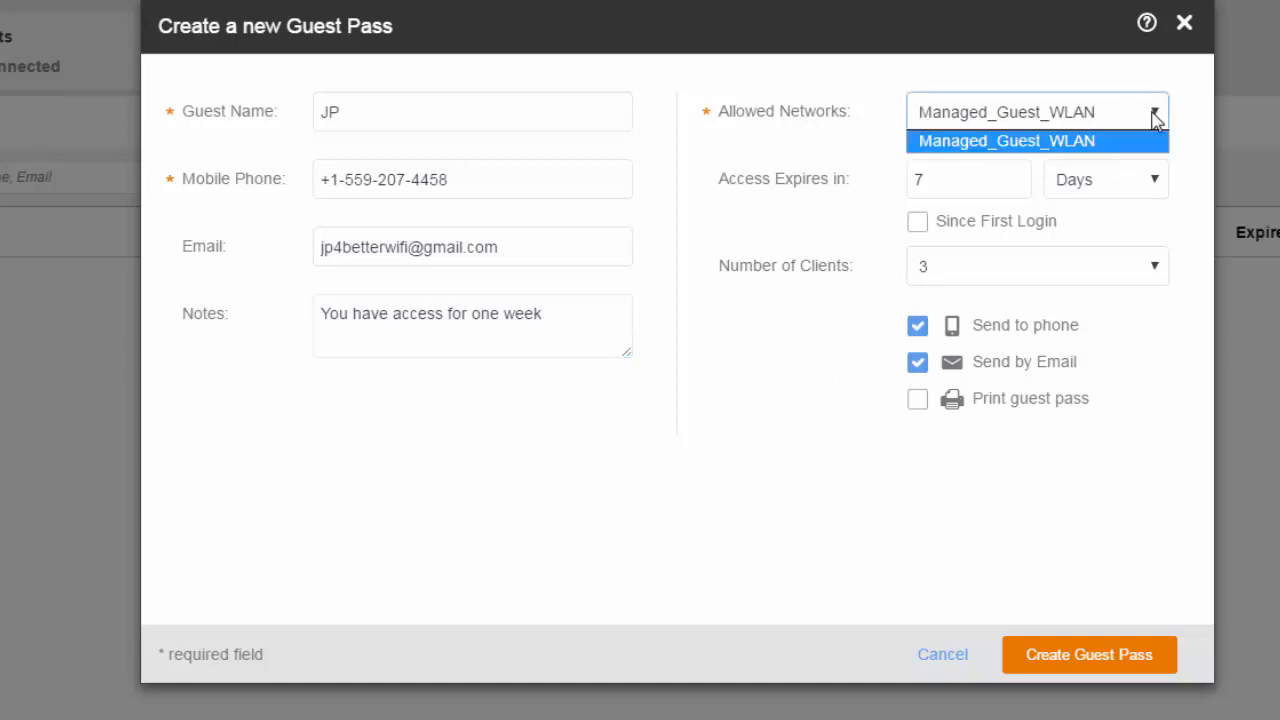
left_click(1068, 116)
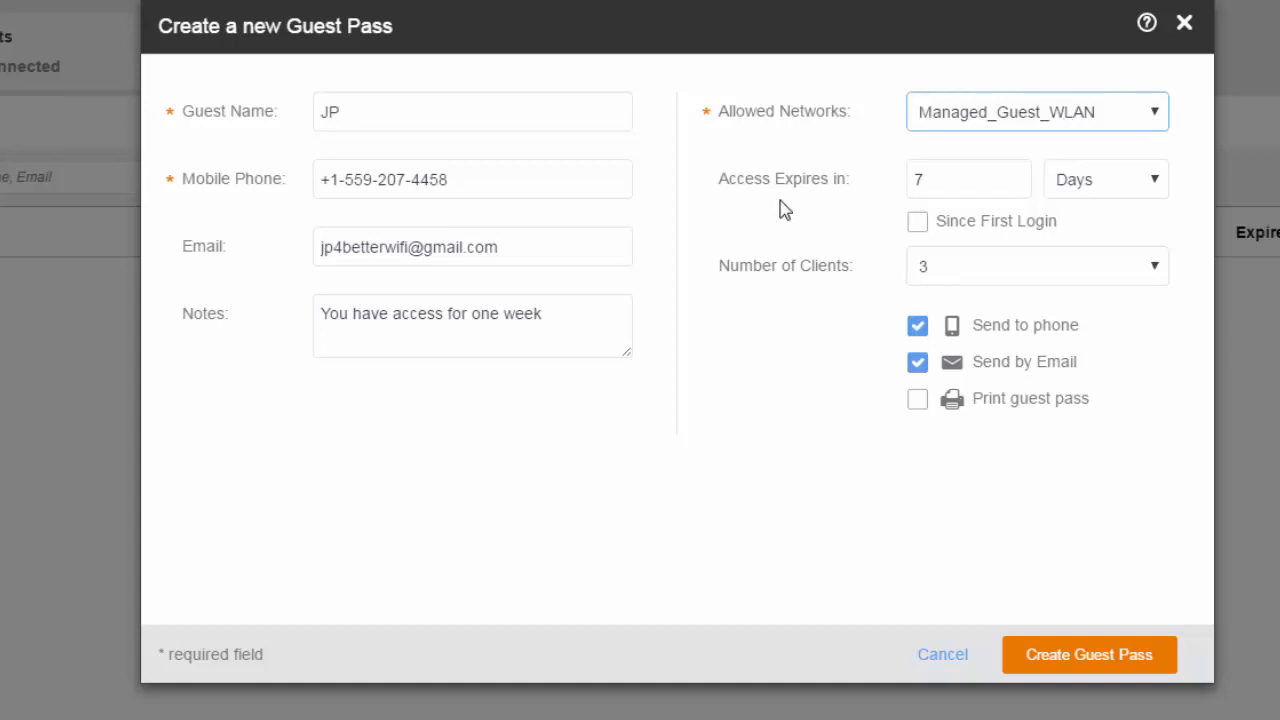
left_click(1160, 186)
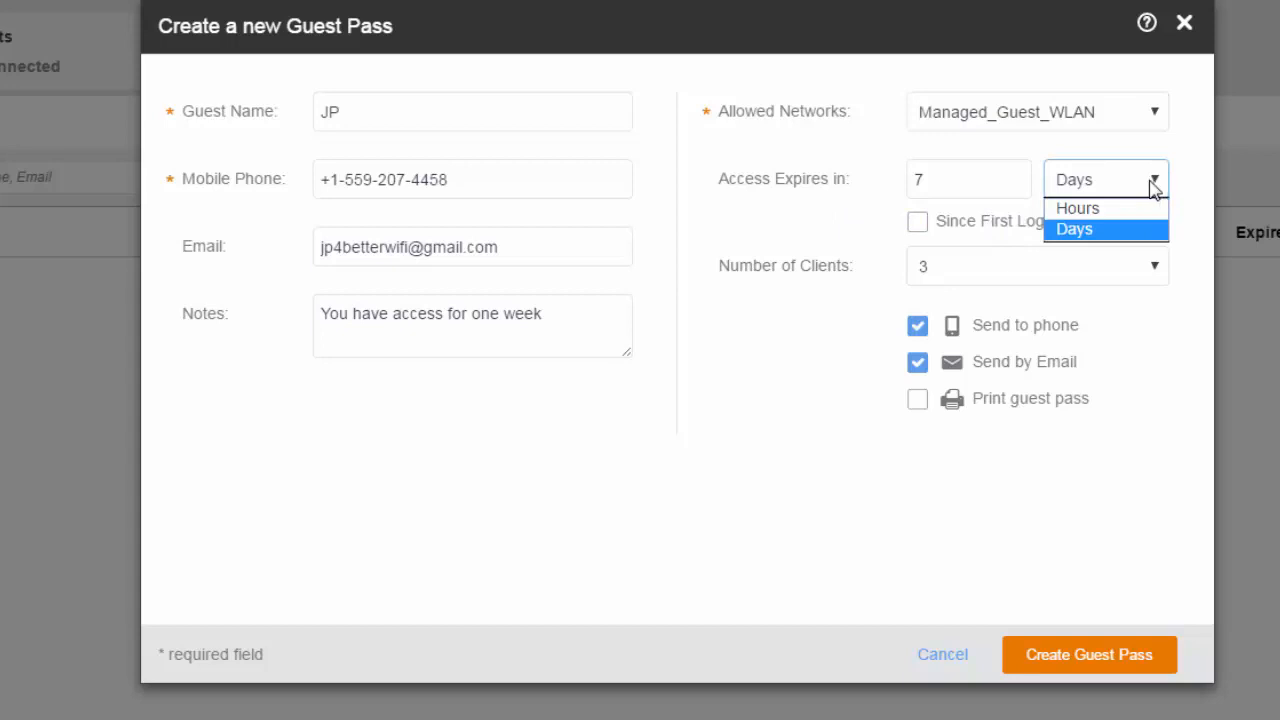
left_click(1103, 236)
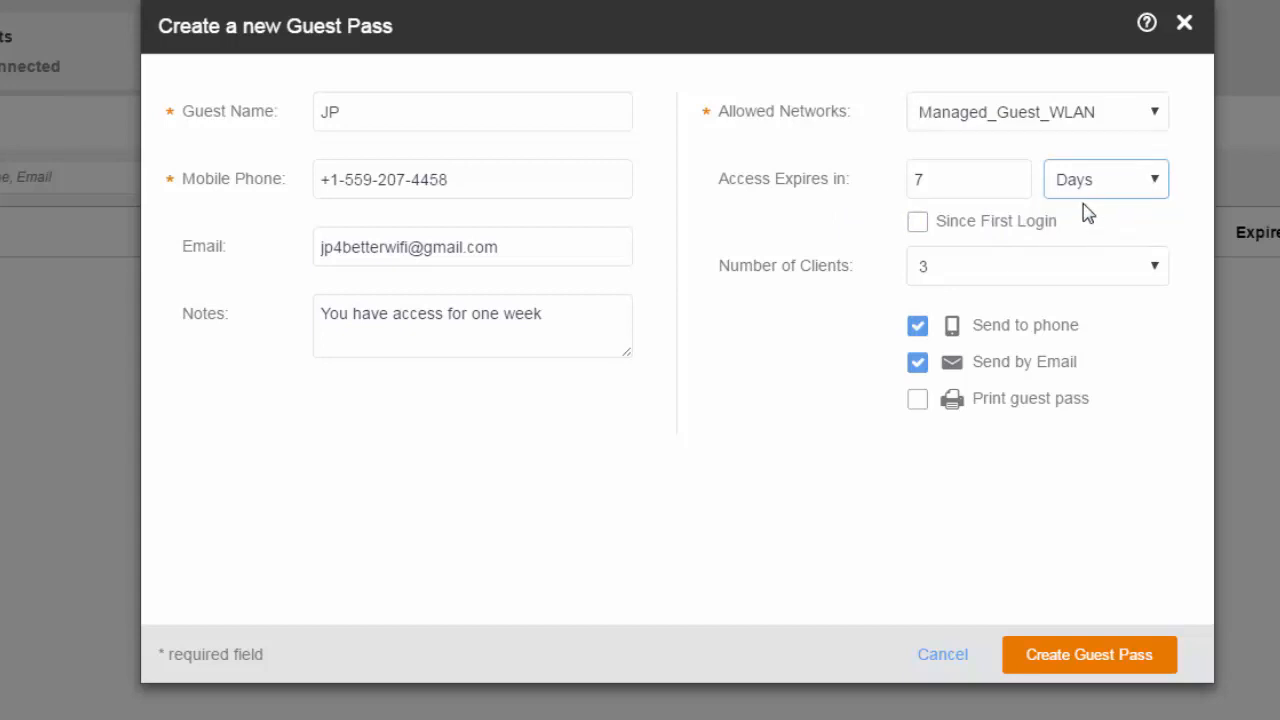
left_click(918, 224)
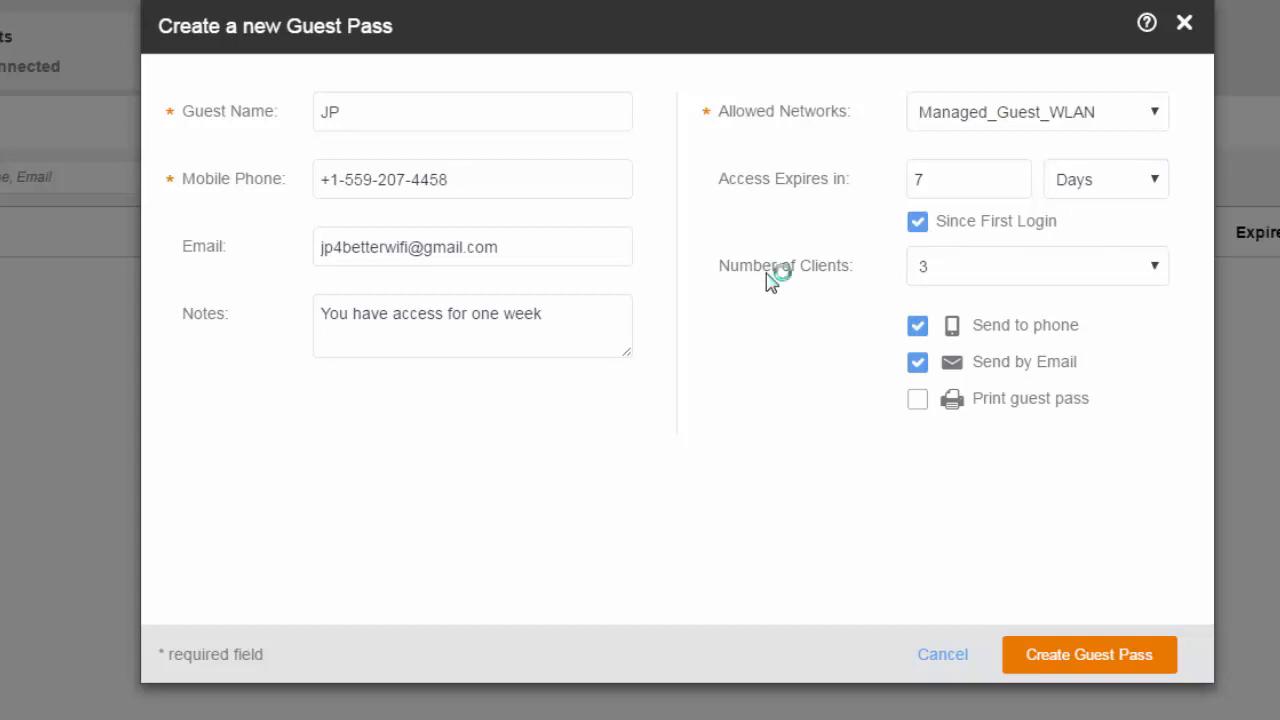
left_click(1154, 275)
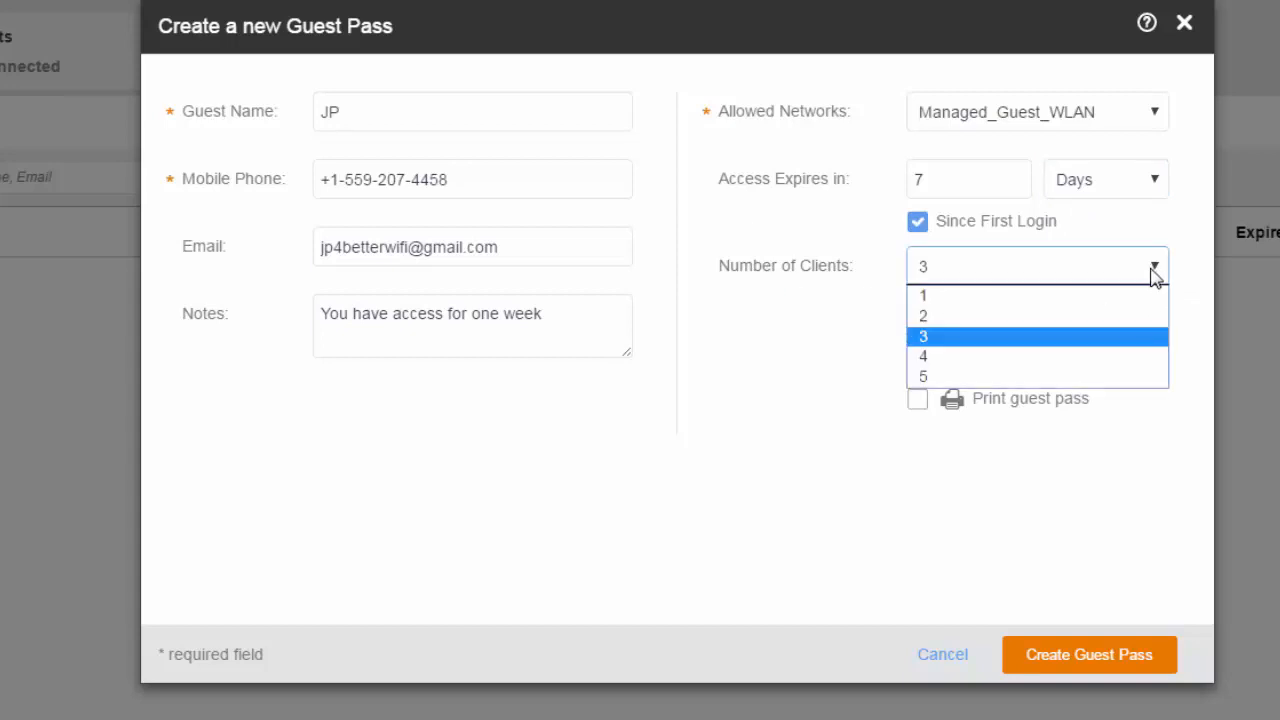
left_click(980, 338)
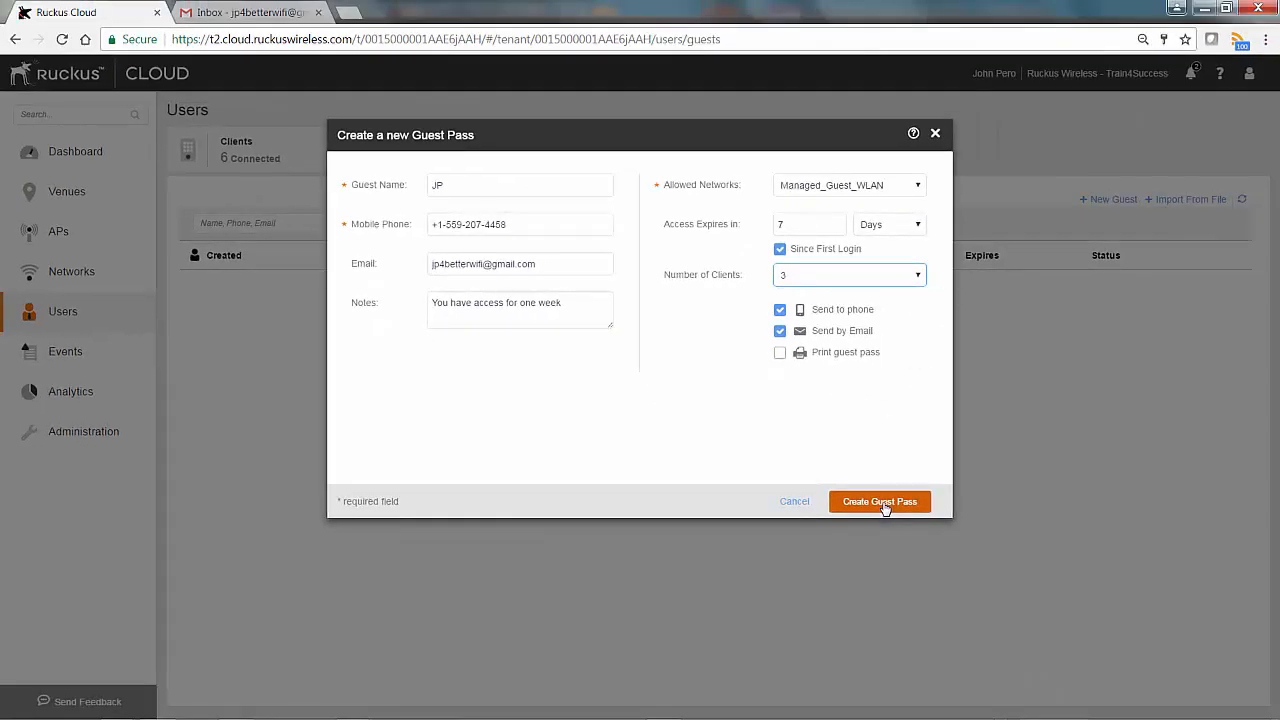
left_click(947, 554)
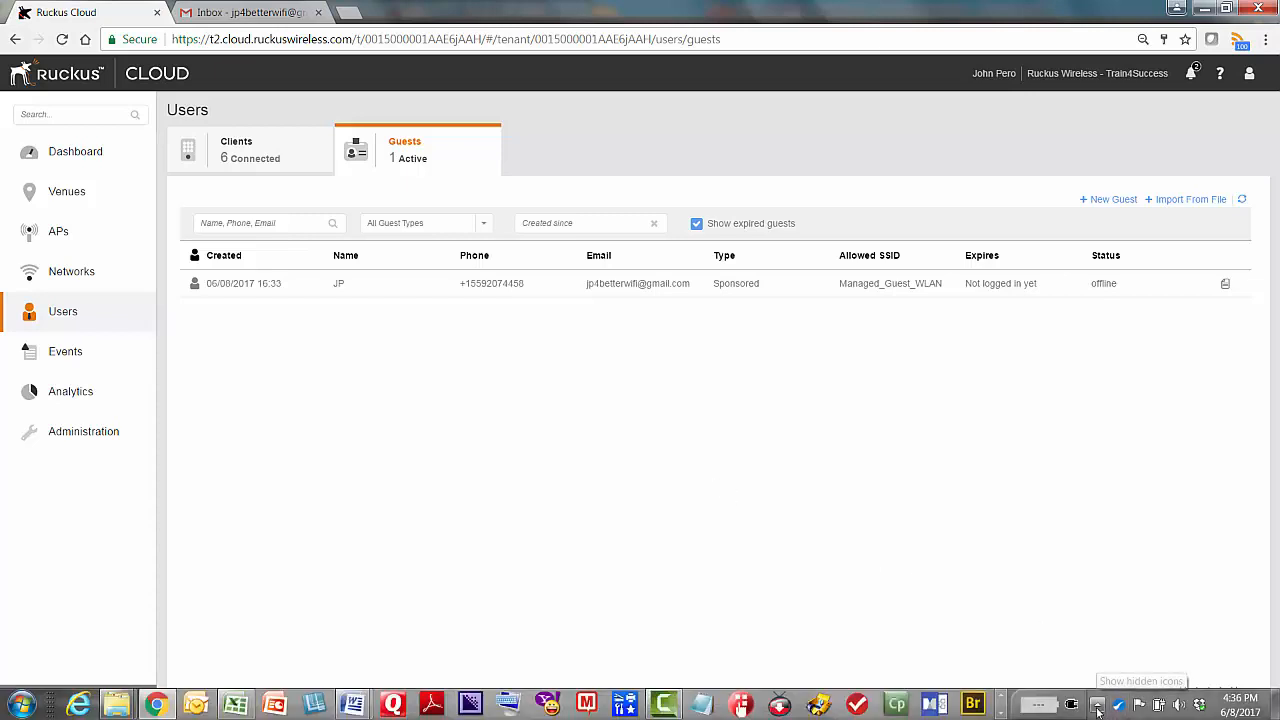
Step: From the tray's wireless list, connect to the unsecured Managed_Guest_WLAN network
left_click(1100, 706)
left_click(1123, 600)
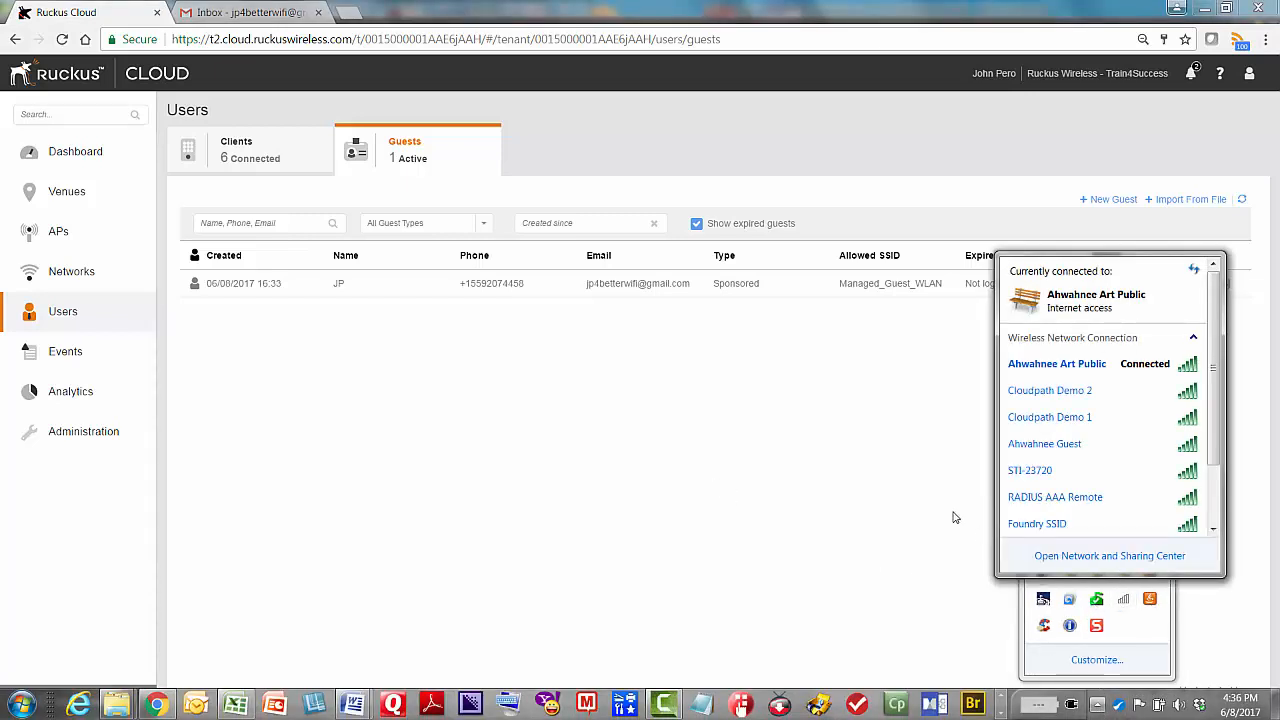
scroll(1204, 442, "down", 2)
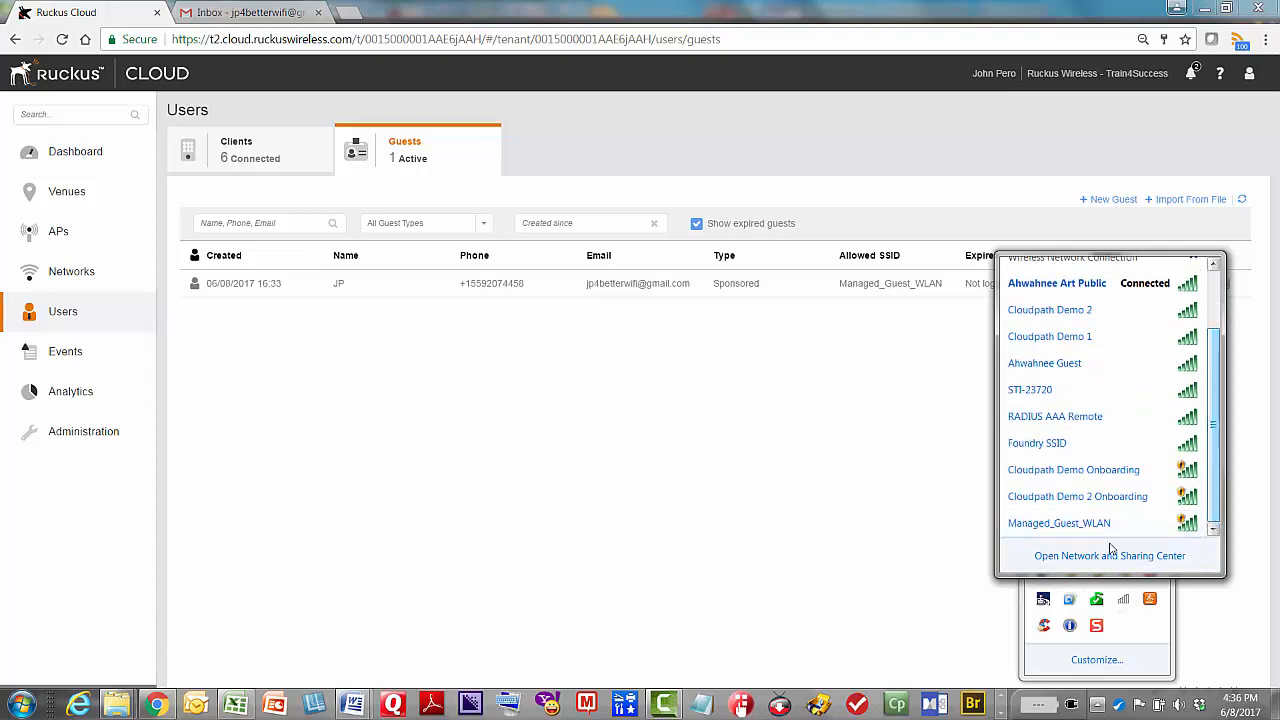
left_click(1027, 528)
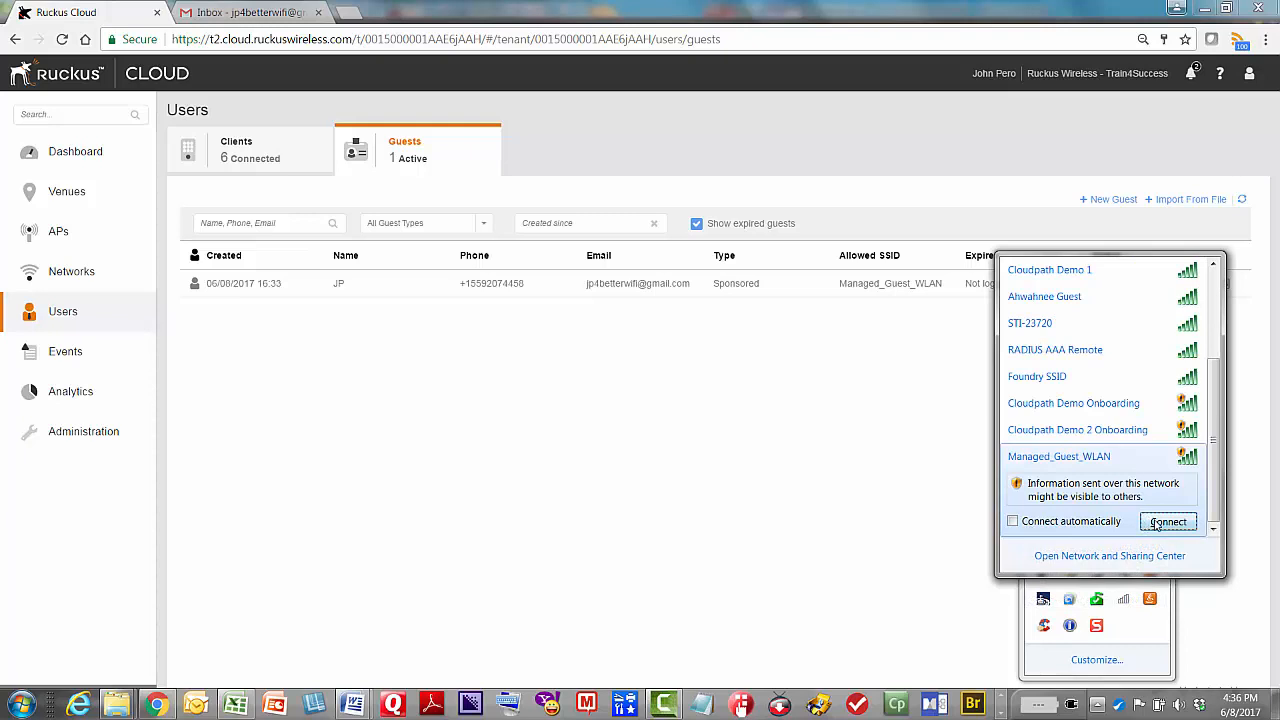
left_click(1167, 521)
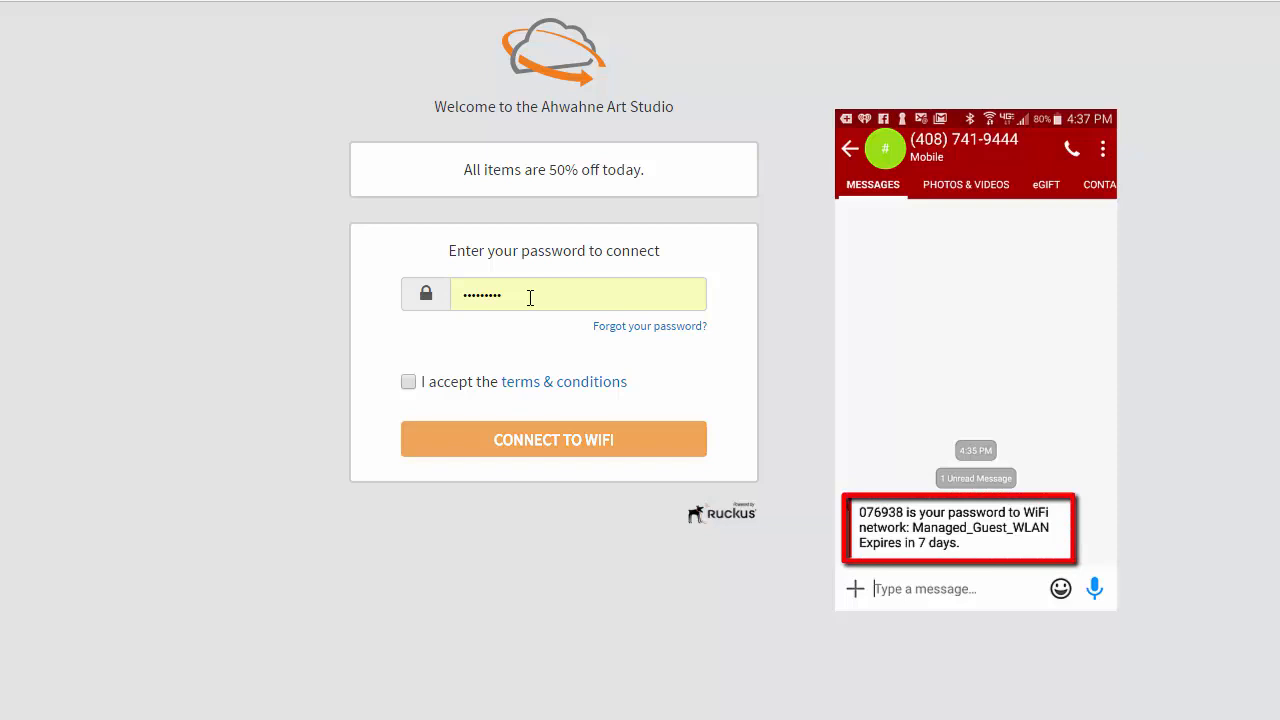
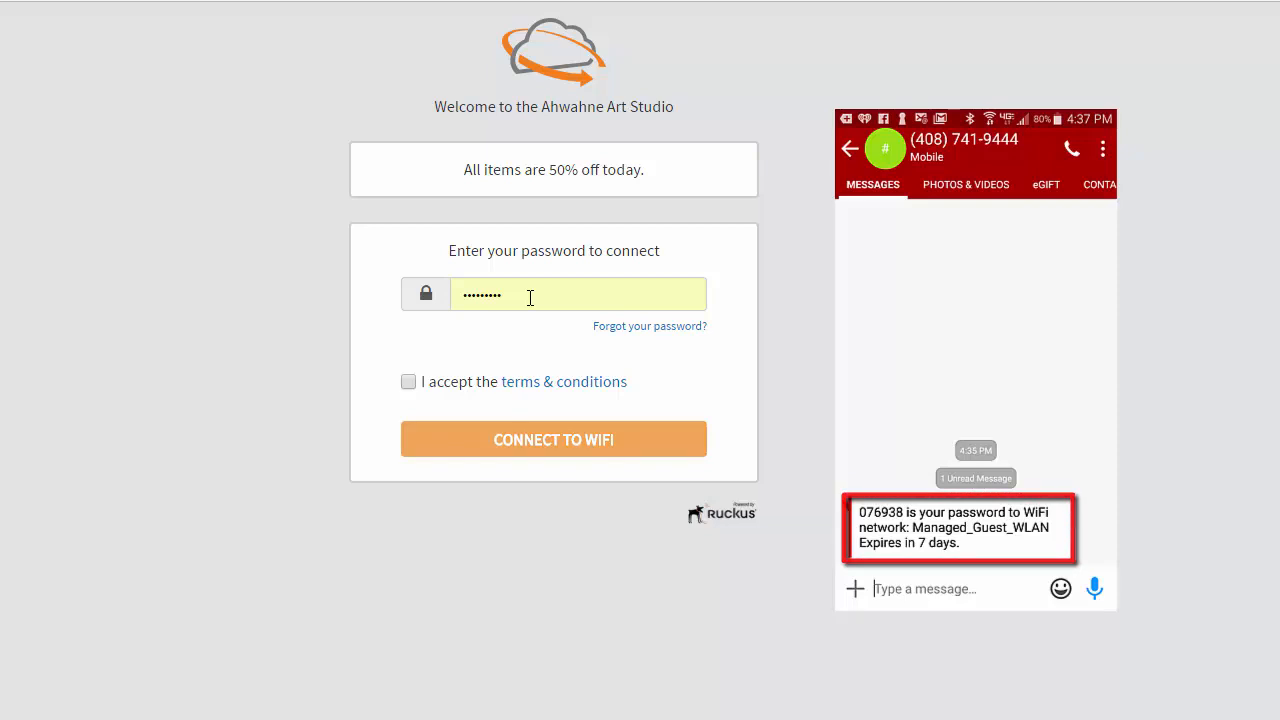
Step: Enter the texted guest password, accept the terms and conditions, and connect to Wi-Fi
left_click(530, 297)
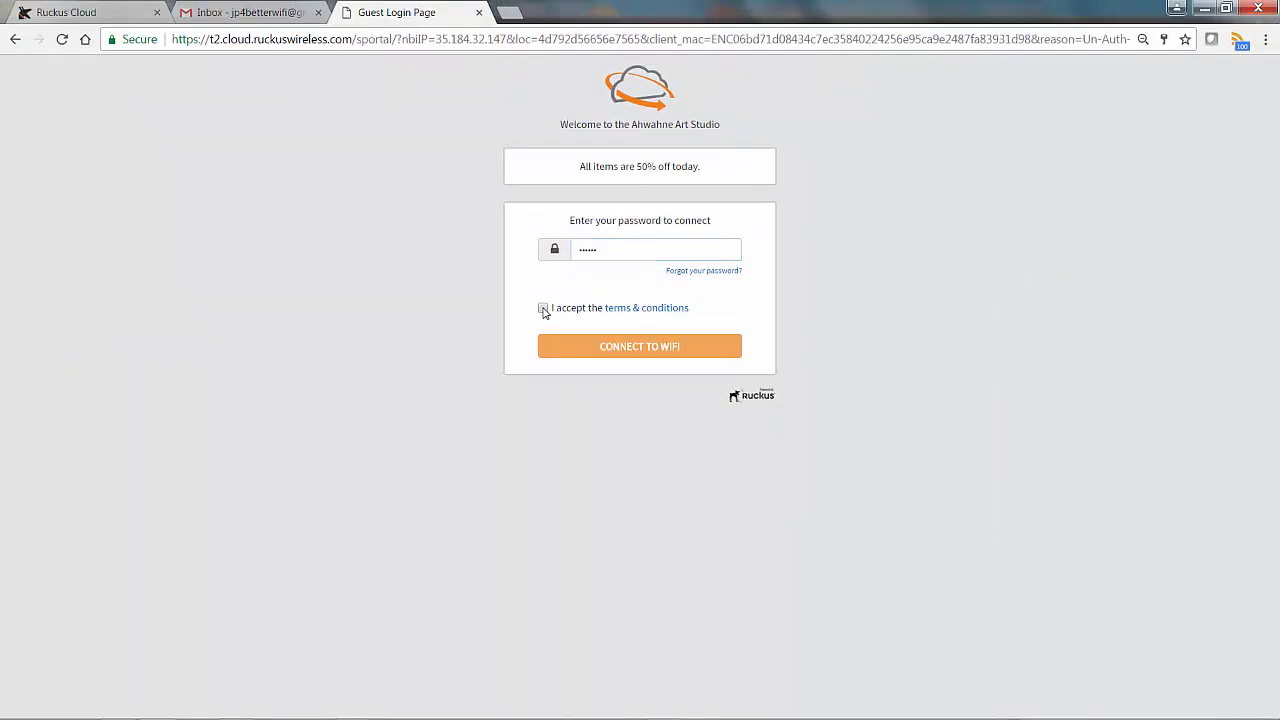
left_click(543, 309)
left_click(633, 348)
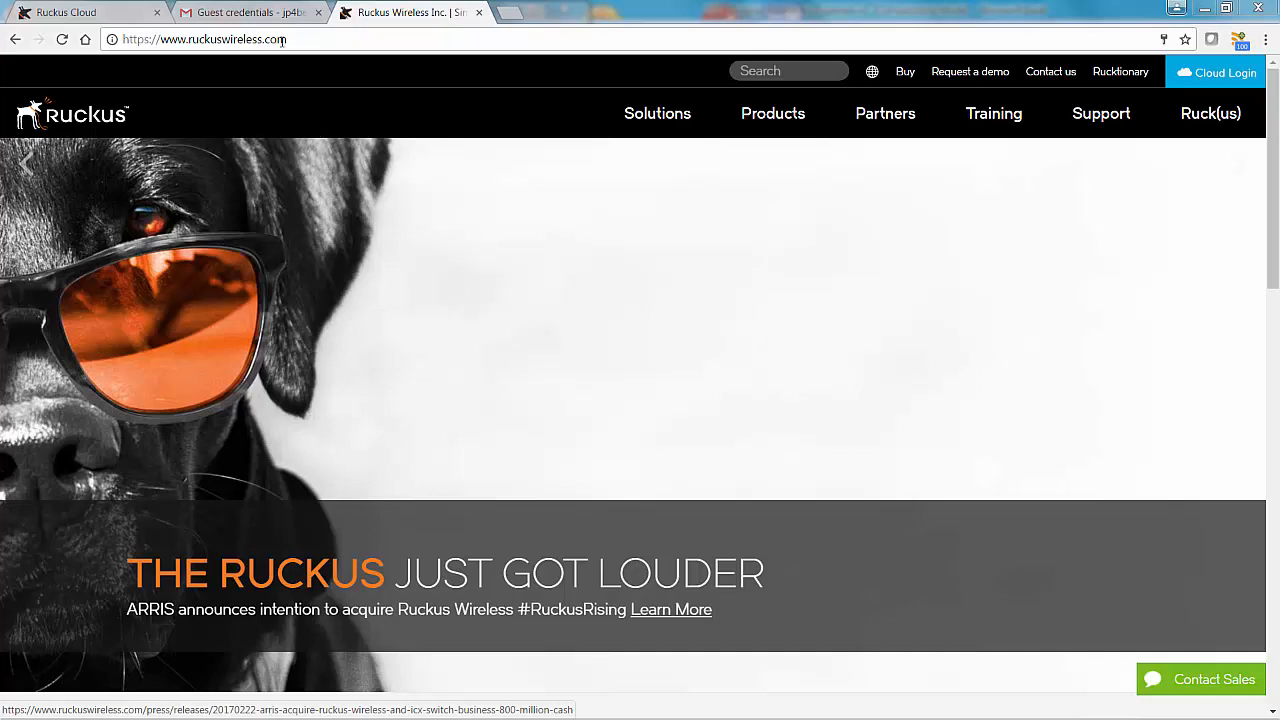
Step: Read the Guest credentials e-mail in Gmail, then return to the Ruckus Cloud Guests list
left_click(254, 17)
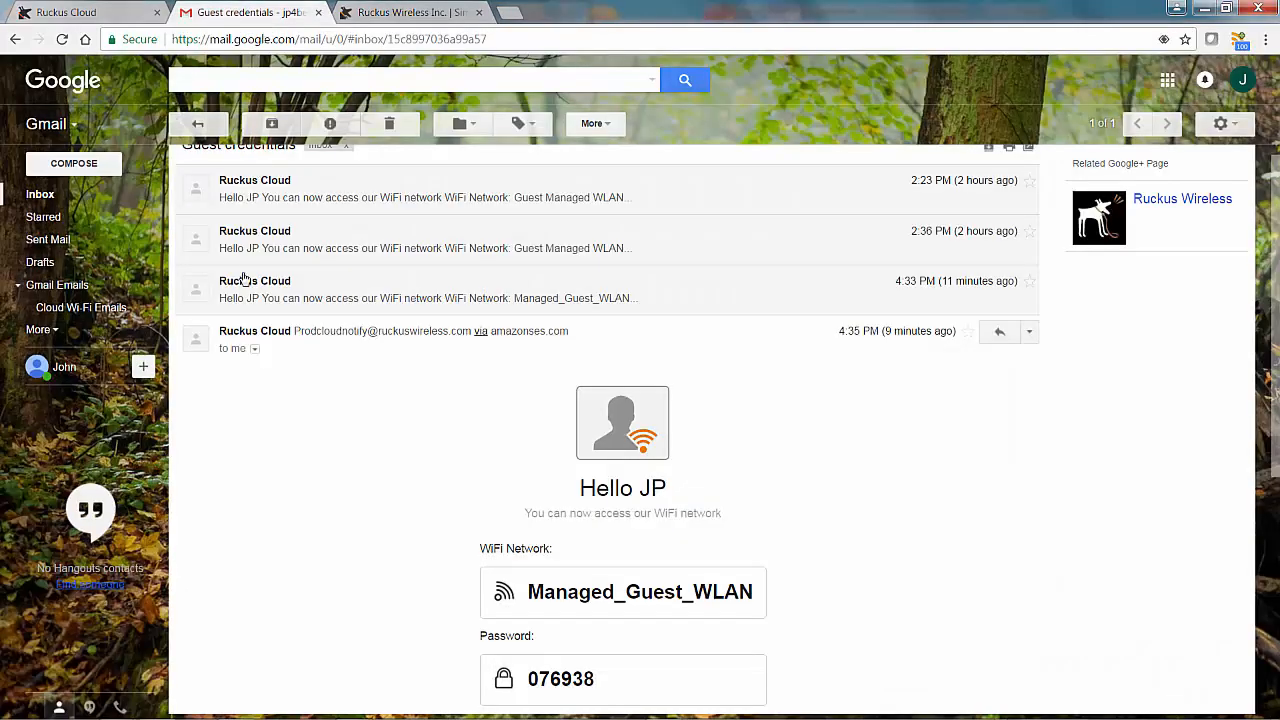
scroll(240, 297, "down", 2)
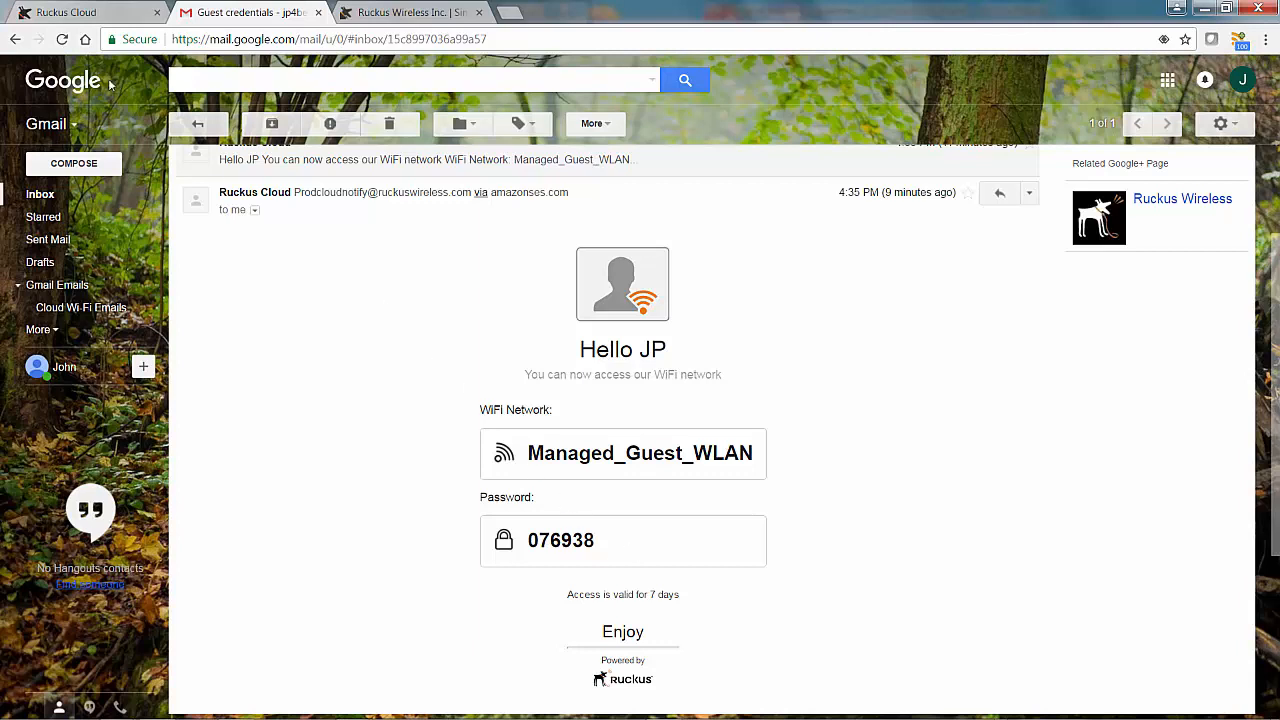
left_click(66, 12)
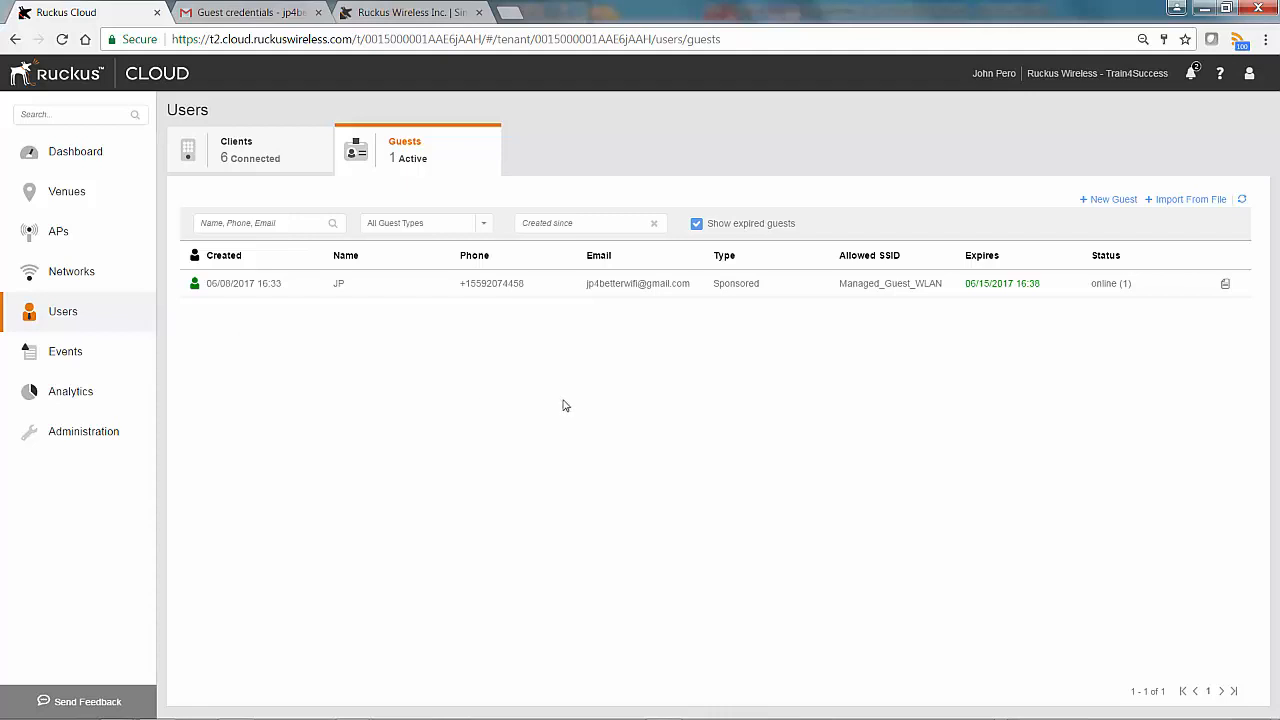
left_click(1225, 286)
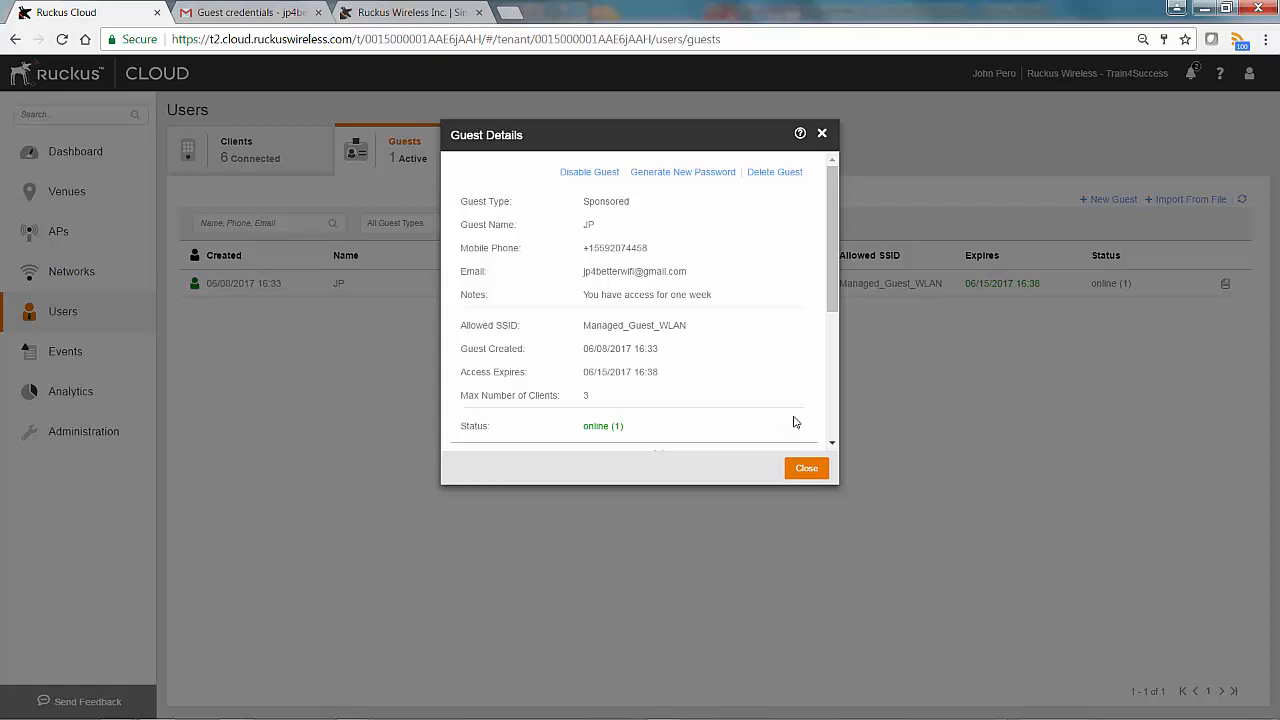
left_click(808, 468)
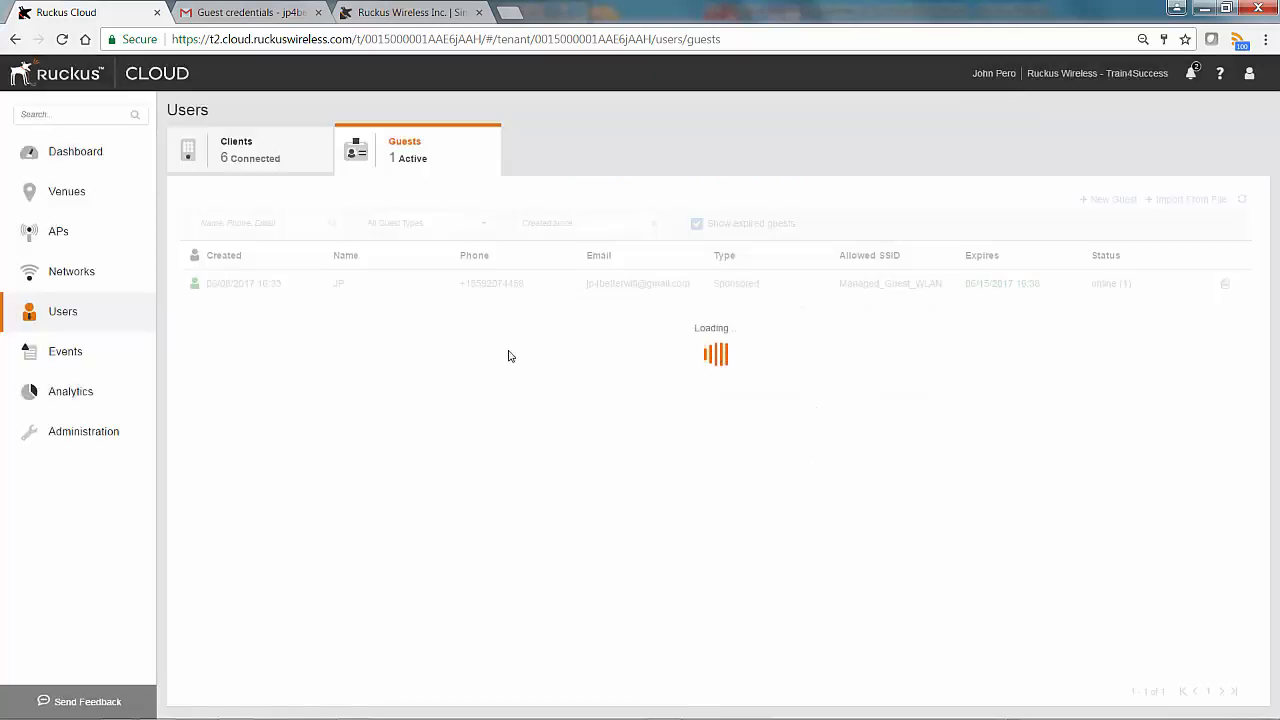